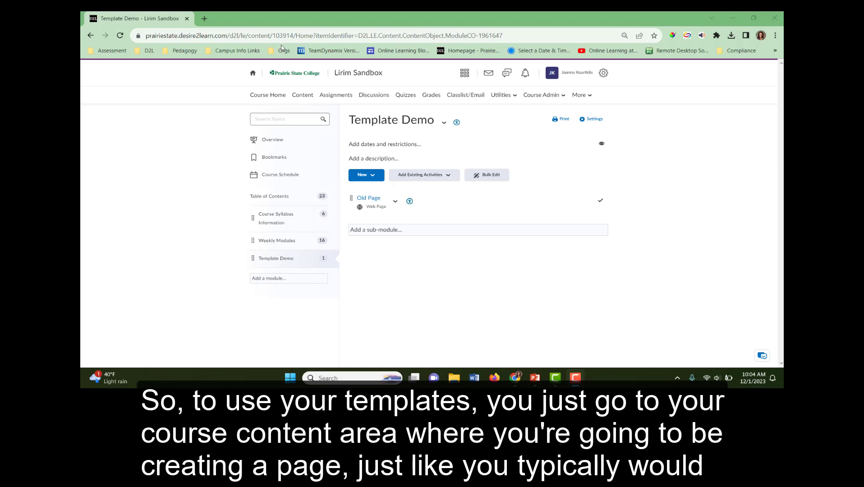
Create a new file in the Template Demo module and give it the title Demo Title.
click(376, 180)
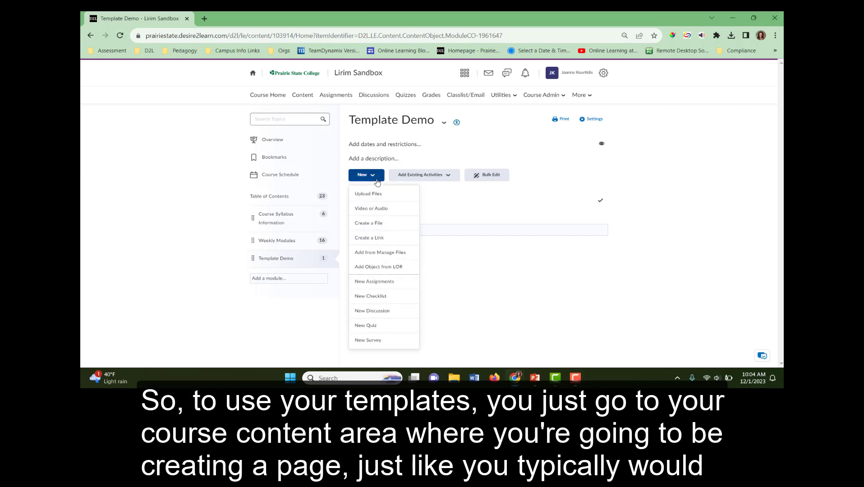
click(373, 225)
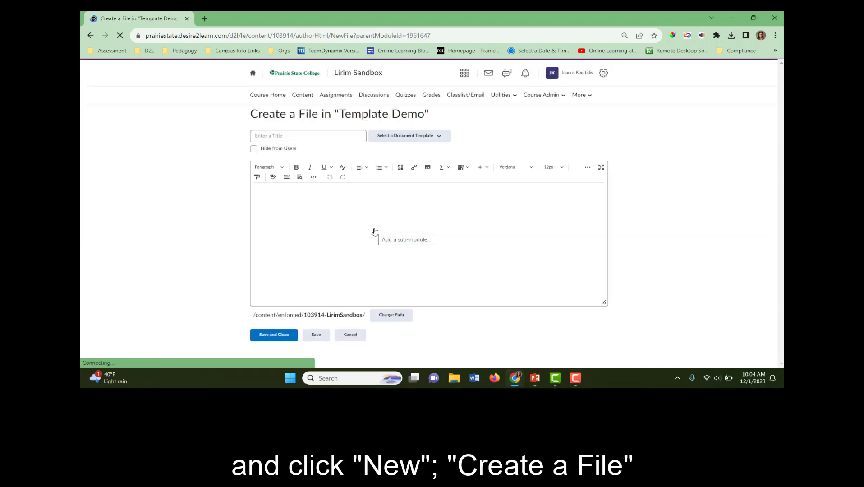
click(297, 135)
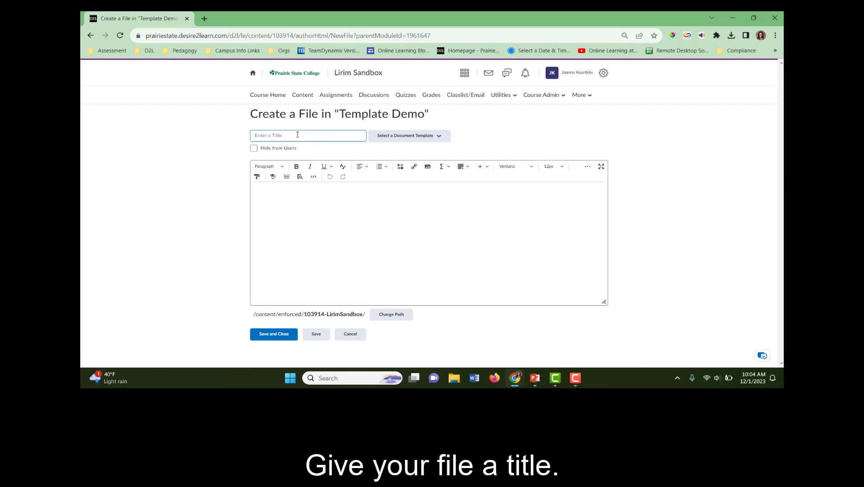
text(Demo Title)
Browse the list of available document templates.
click(430, 136)
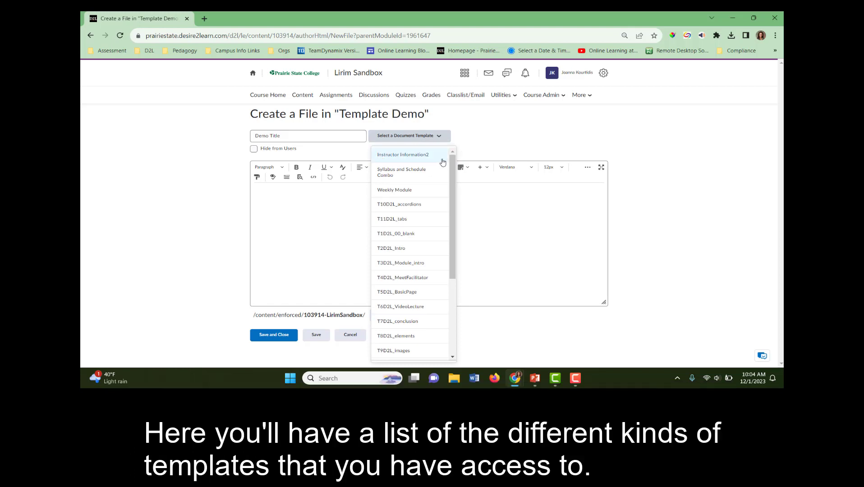
scroll(450, 235, down, 1)
drag(450, 233, 456, 152)
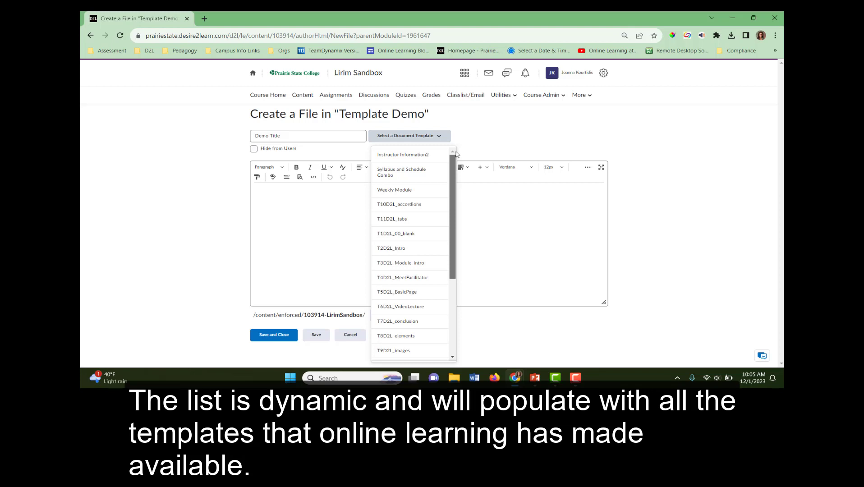
drag(455, 165, 458, 260)
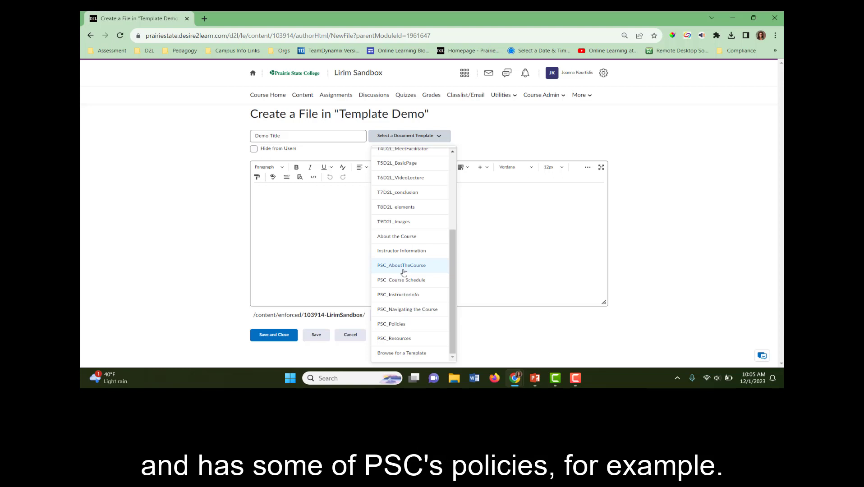
click(458, 291)
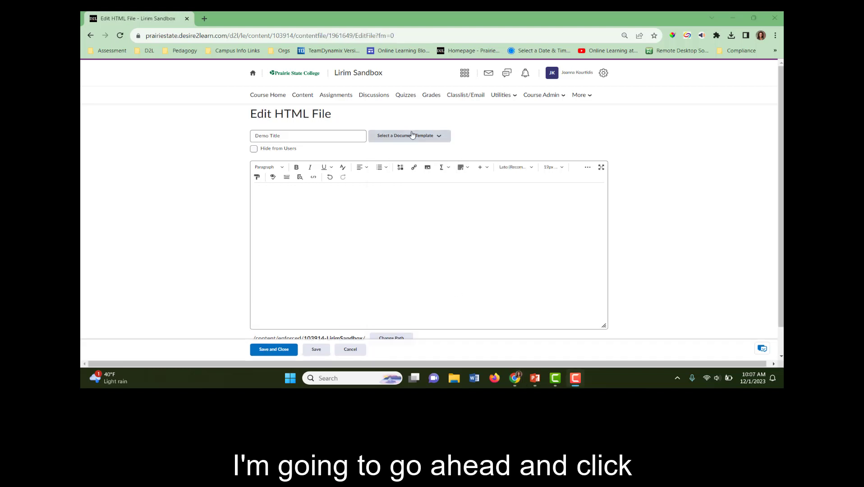
Apply the PSC_Policies document template, replacing the existing content.
click(437, 138)
scroll(450, 247, down, 5)
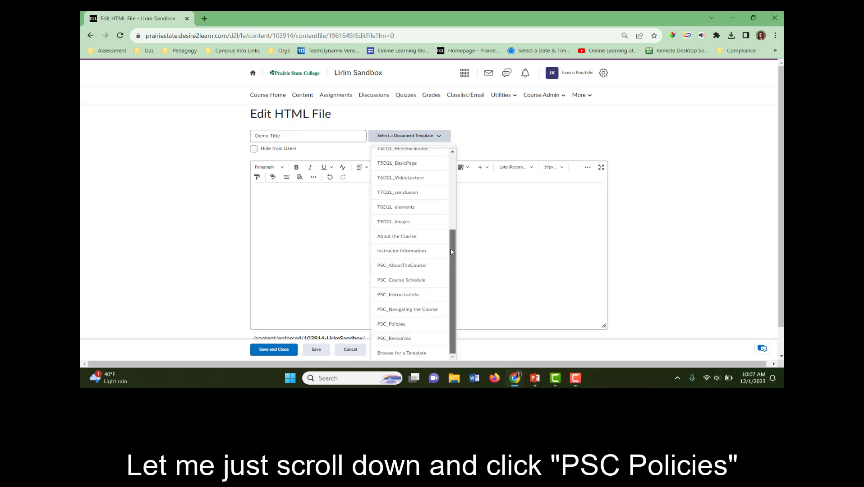
click(424, 324)
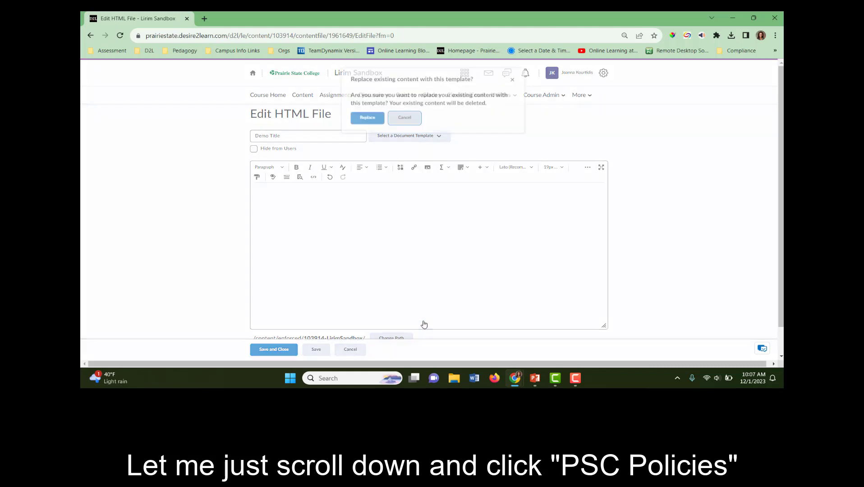
click(371, 127)
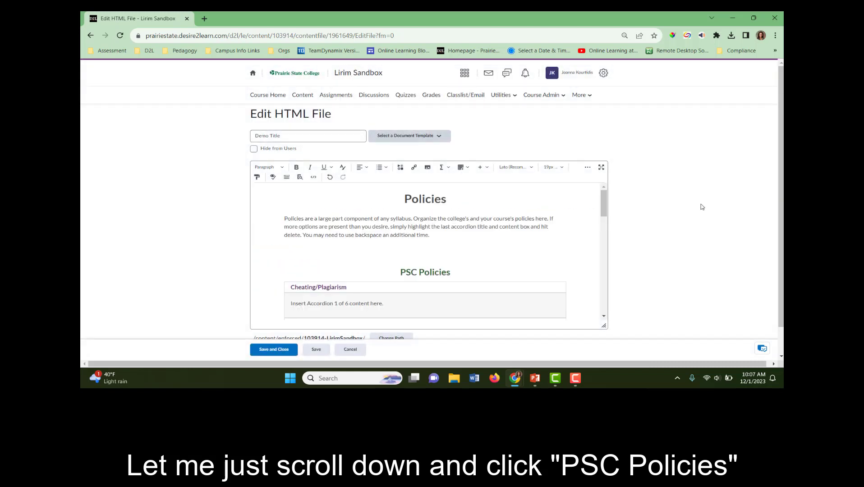
Save and close the file with the Policies template content.
click(606, 200)
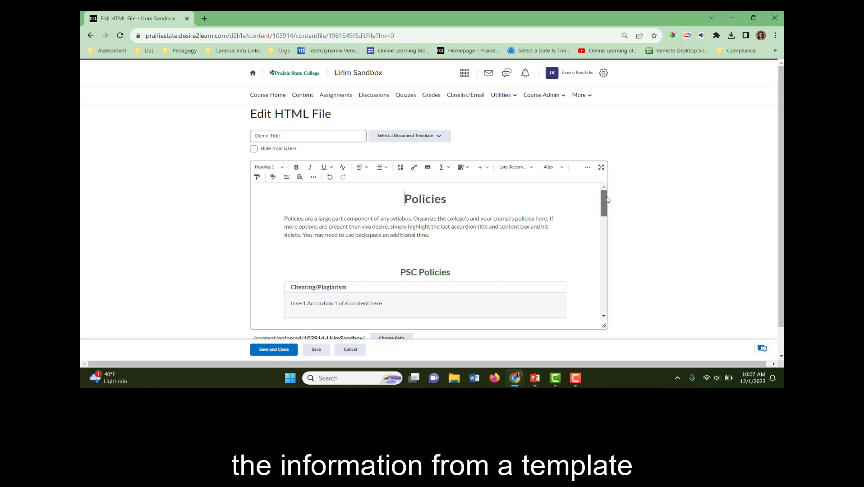
mouse_move(607, 200)
mouse_down()
mouse_move(602, 301)
mouse_move(590, 200)
mouse_up()
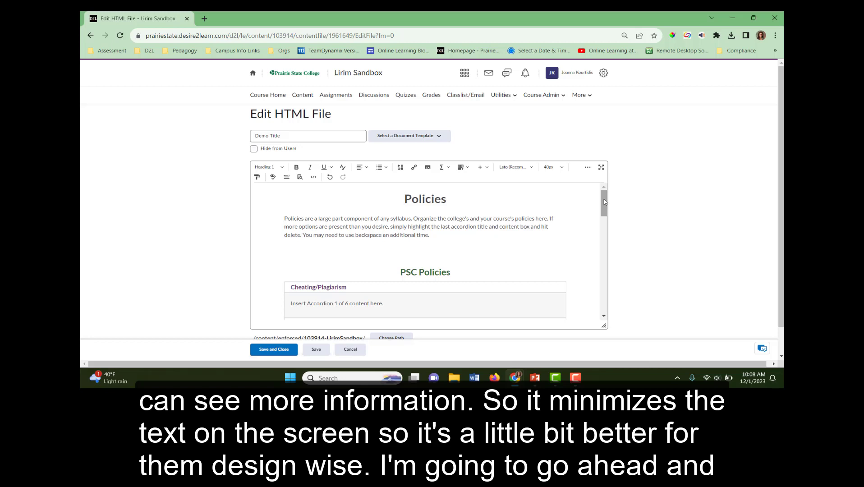
drag(604, 202, 612, 308)
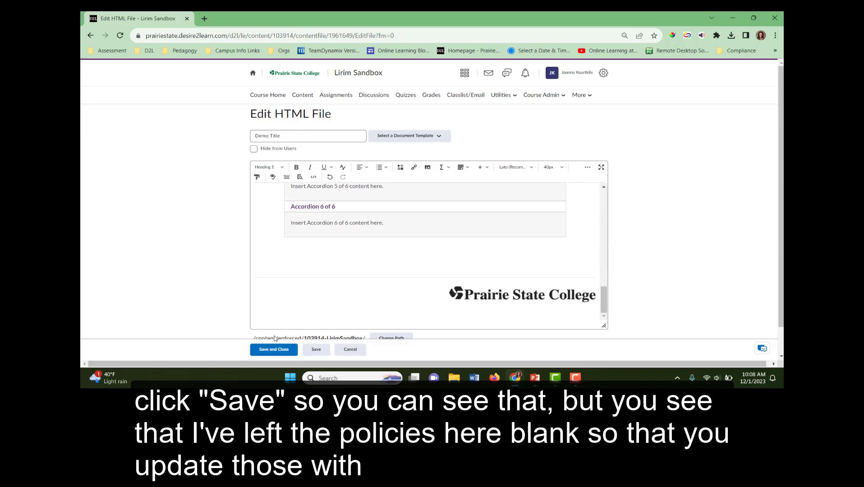
click(288, 350)
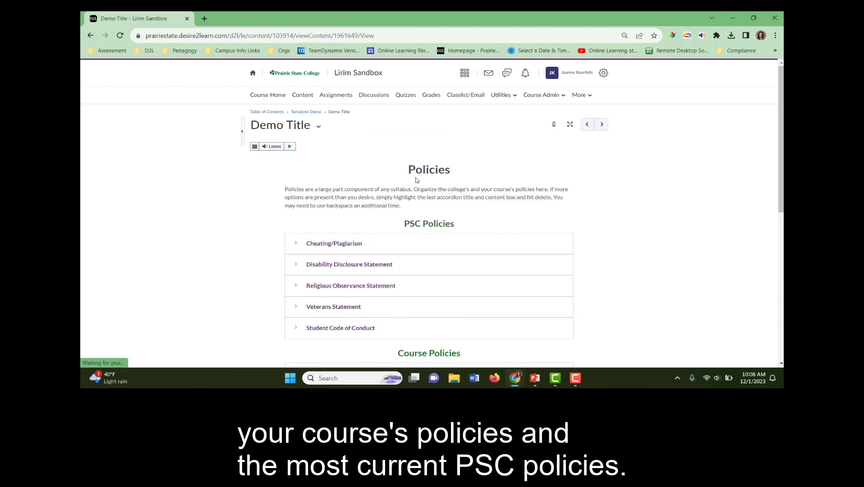
Expand the Cheating/Plagiarism and Disability Disclosure Statement policy sections on the published page.
click(328, 245)
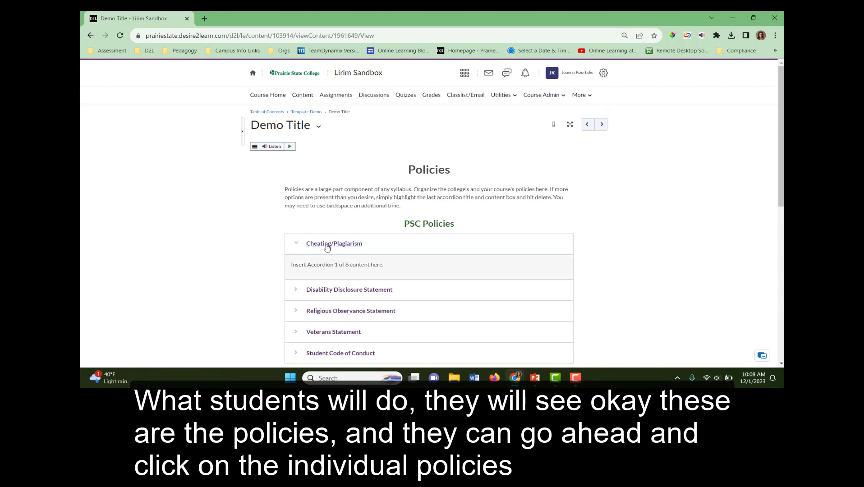
click(332, 291)
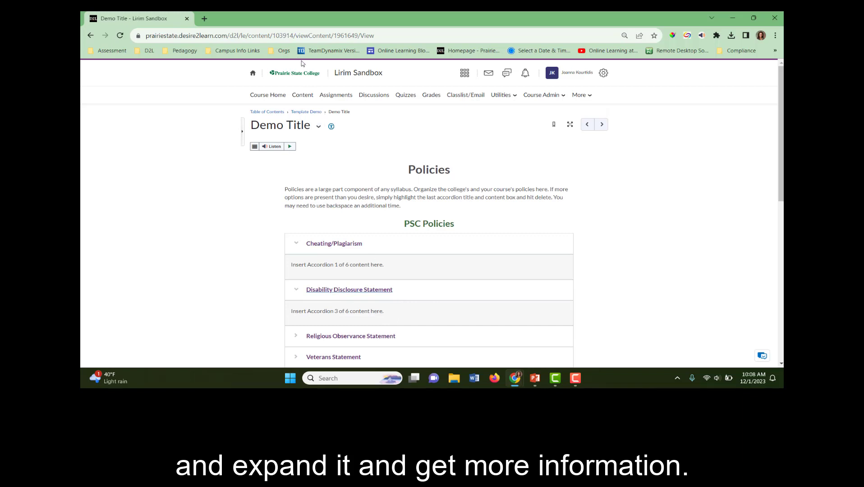
Edit the page's HTML and replace its content with the PSC_InstructorInfo template.
click(319, 128)
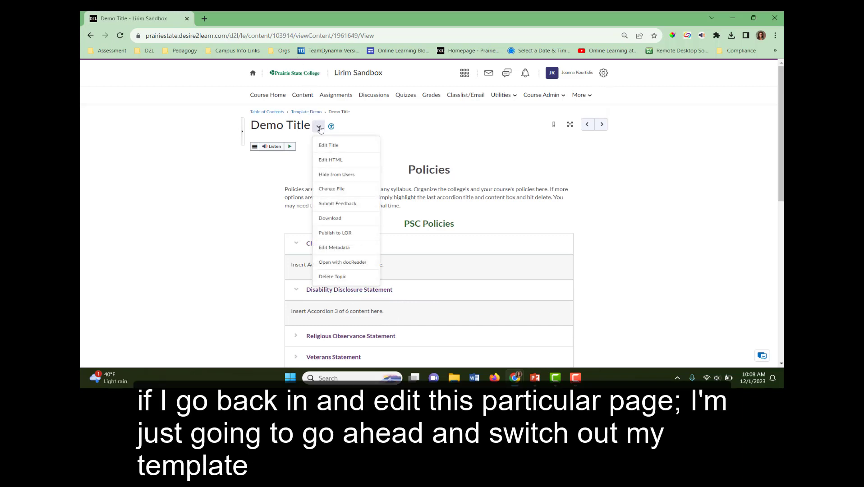
click(327, 161)
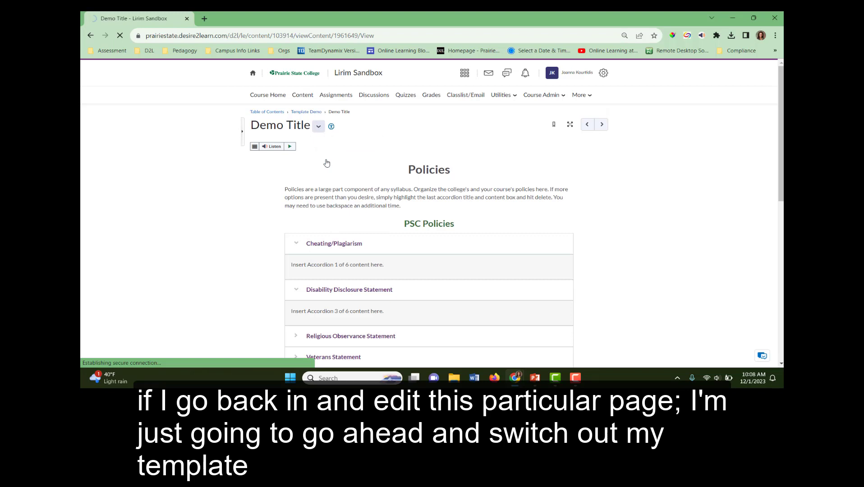
click(410, 136)
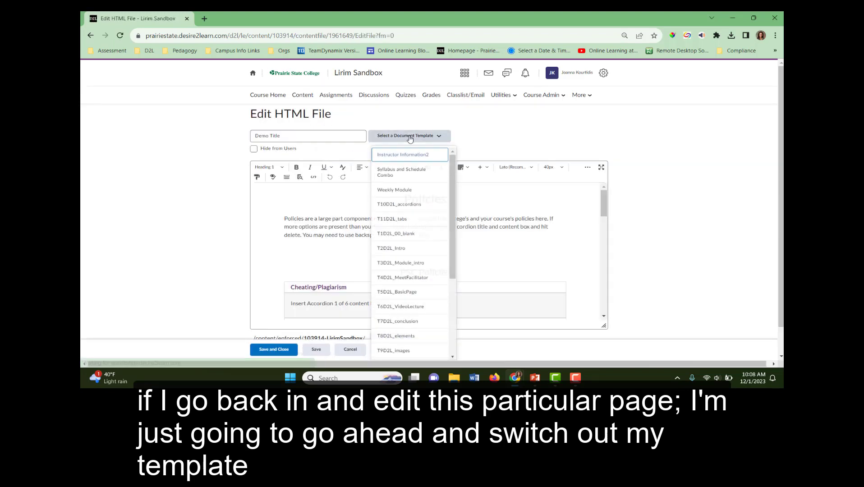
scroll(449, 274, down, 3)
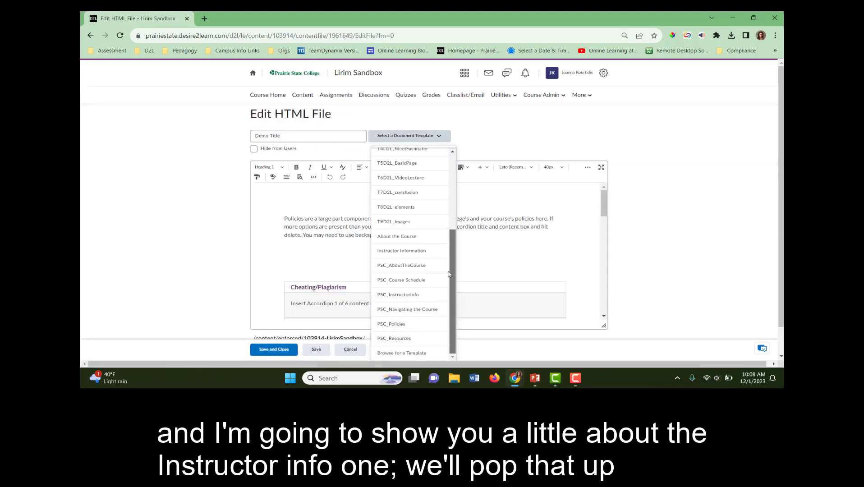
click(432, 295)
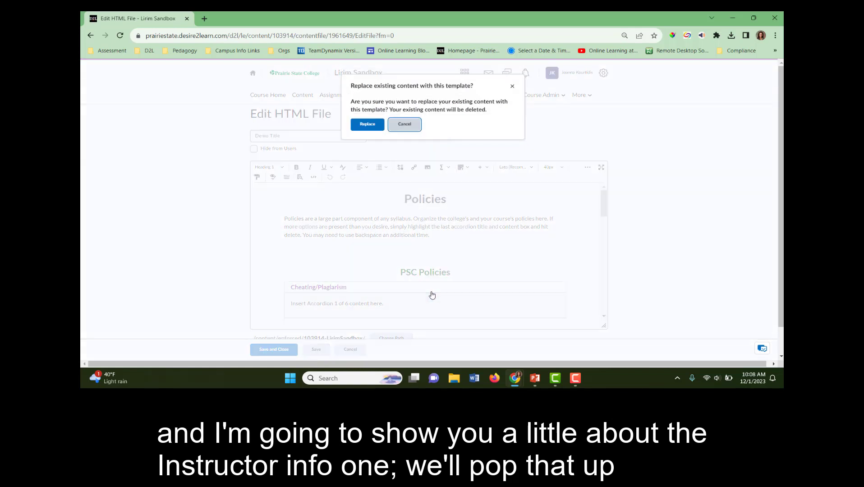
click(370, 125)
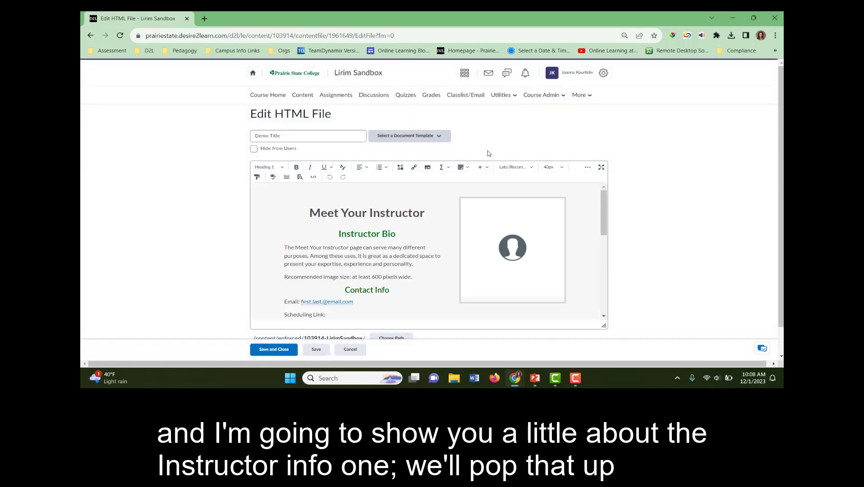
Replace the page content with the T5D2L_BasicPage template.
mouse_move(604, 207)
mouse_down()
mouse_move(600, 277)
mouse_move(599, 194)
mouse_up()
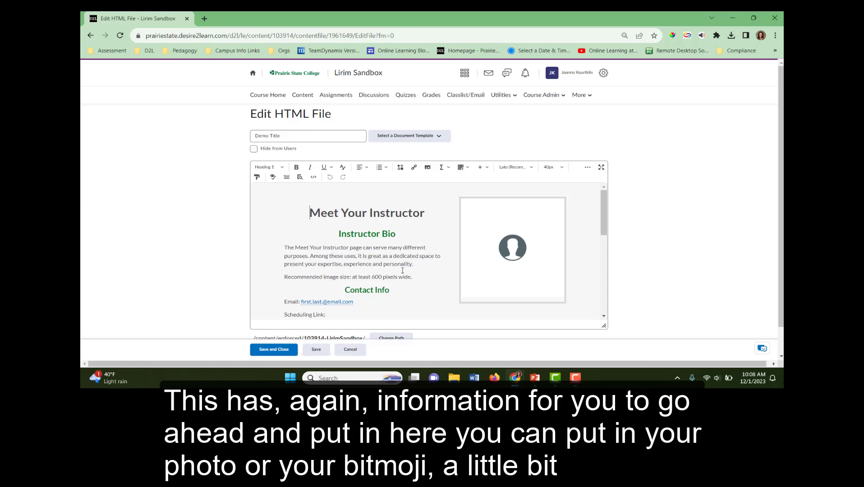
mouse_move(603, 217)
mouse_down()
mouse_move(594, 272)
mouse_move(599, 221)
mouse_up()
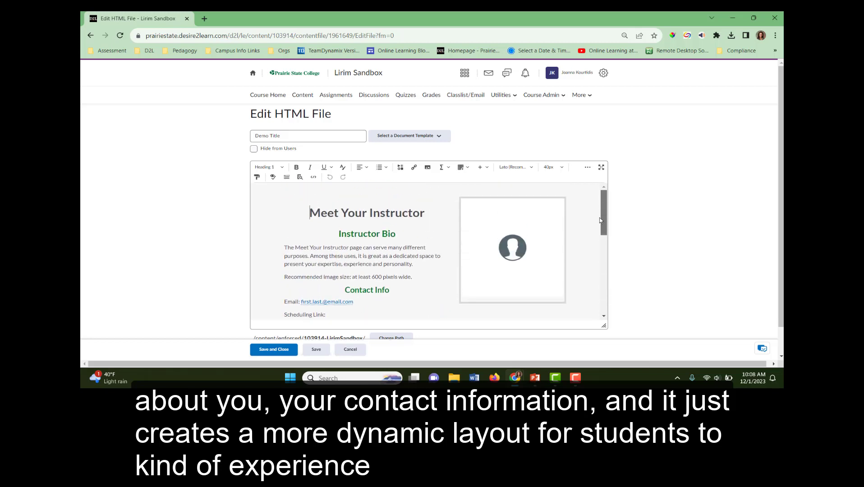
click(438, 137)
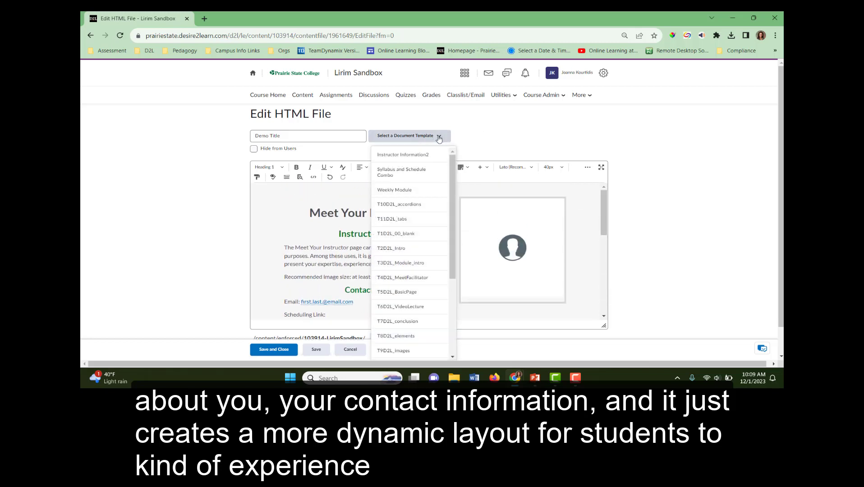
scroll(450, 187, down, 2)
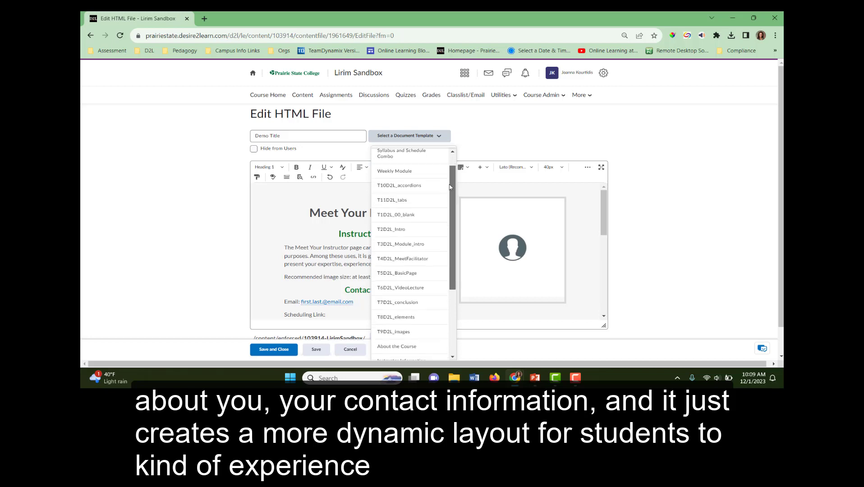
scroll(450, 187, down, 3)
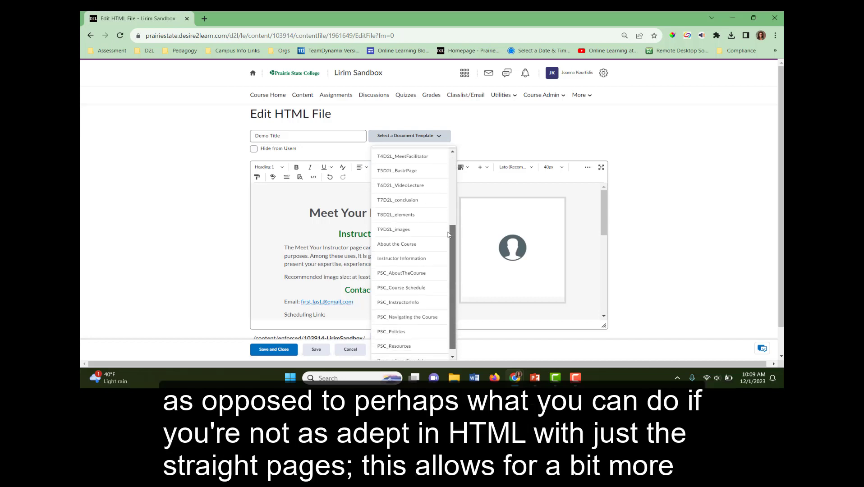
drag(447, 232, 450, 239)
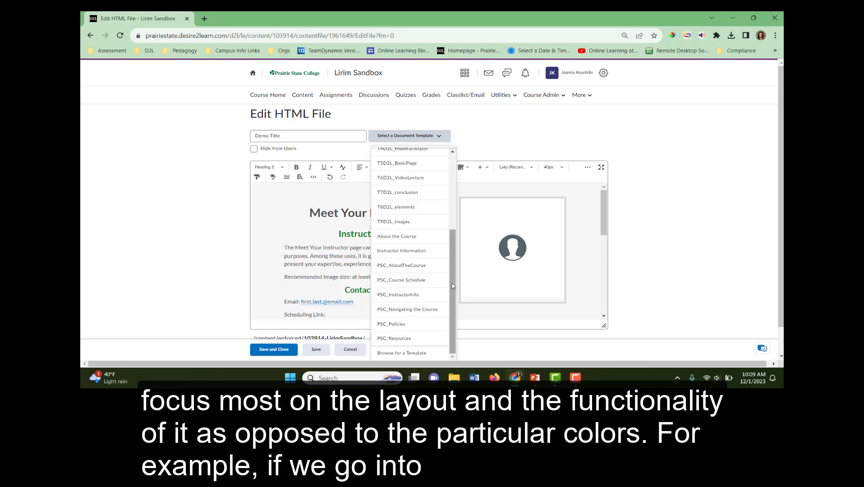
drag(452, 283, 442, 181)
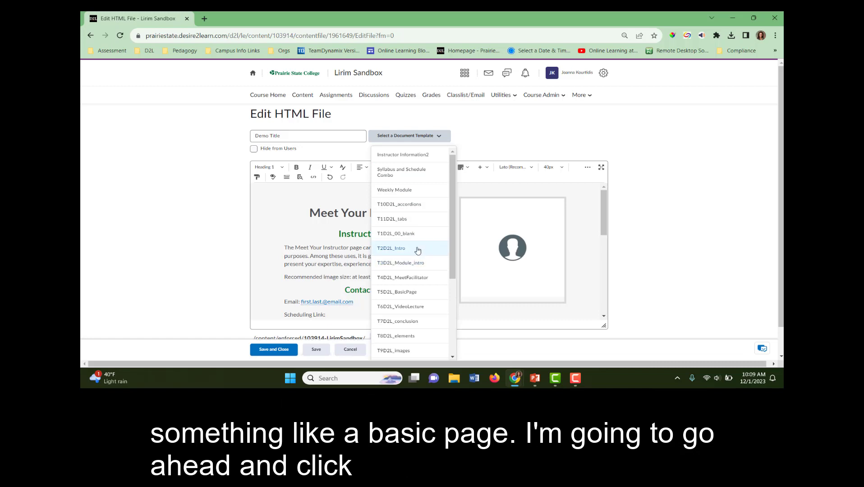
click(411, 293)
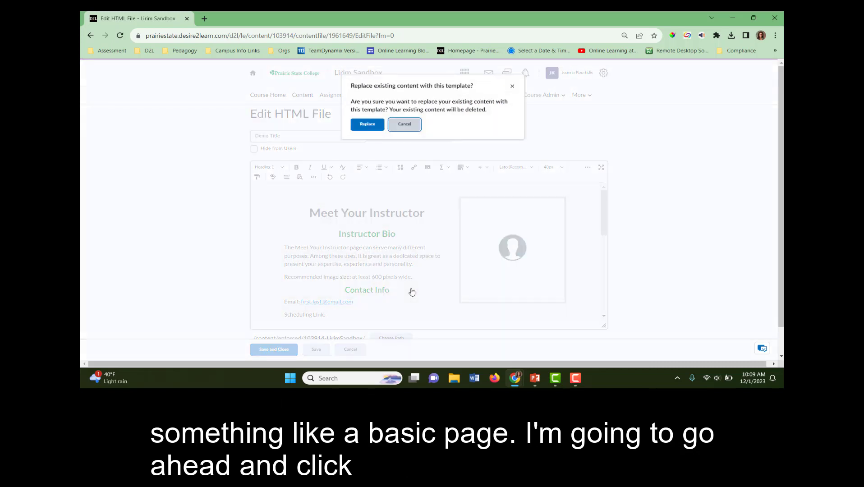
click(377, 123)
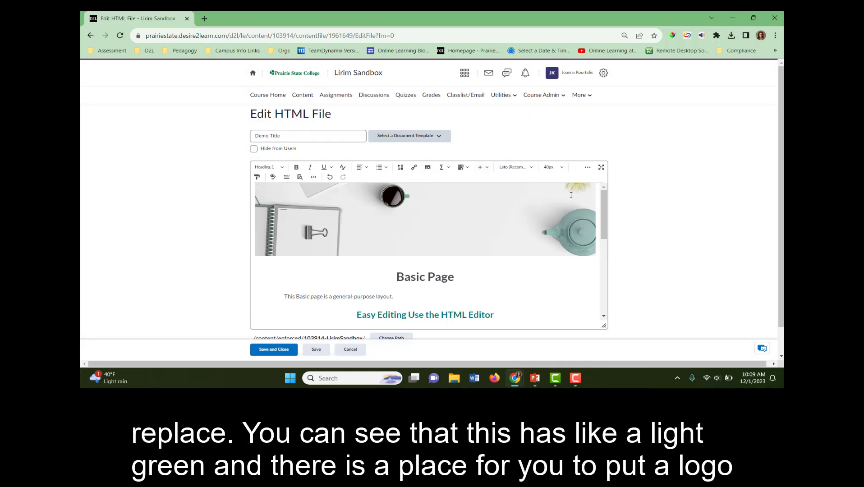
Save and close the page with the Basic Page template content.
drag(605, 203, 605, 233)
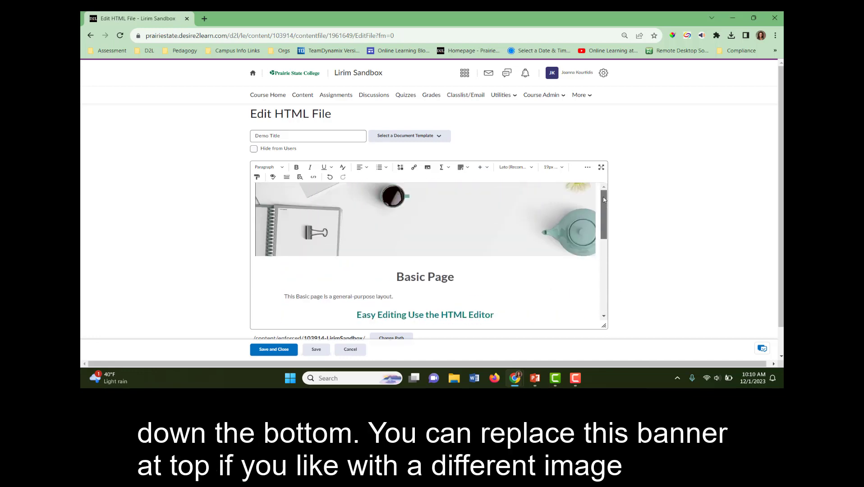
click(503, 206)
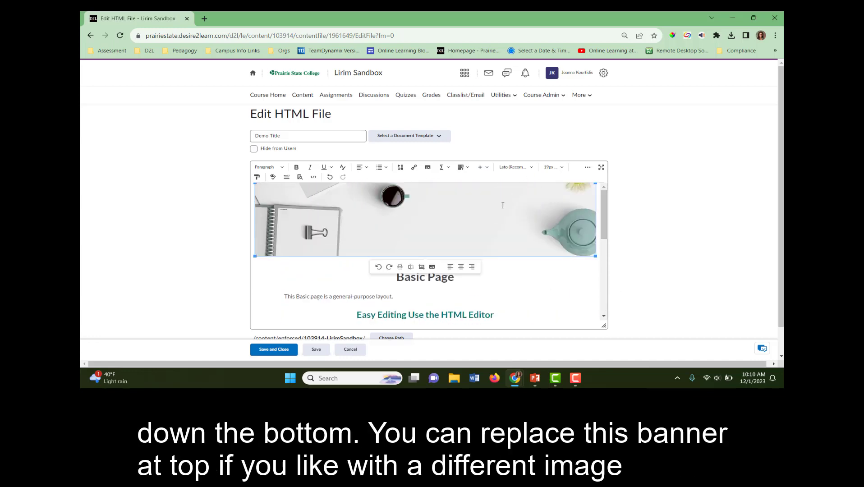
drag(604, 239, 603, 300)
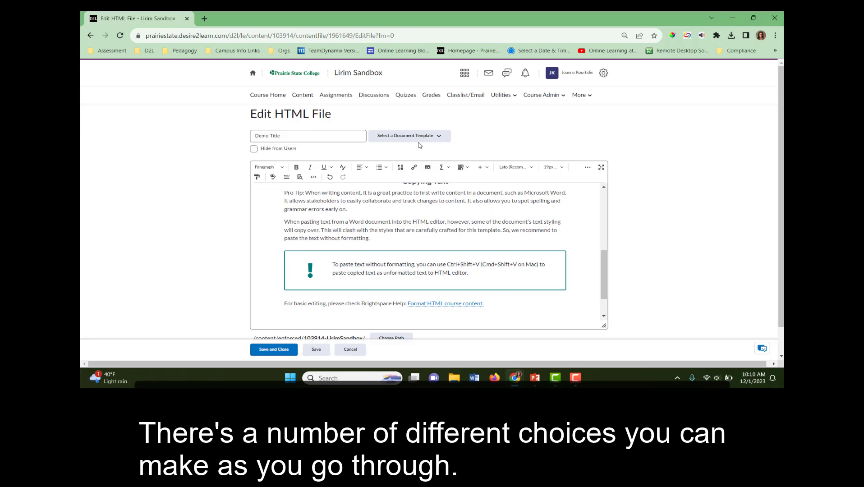
click(277, 351)
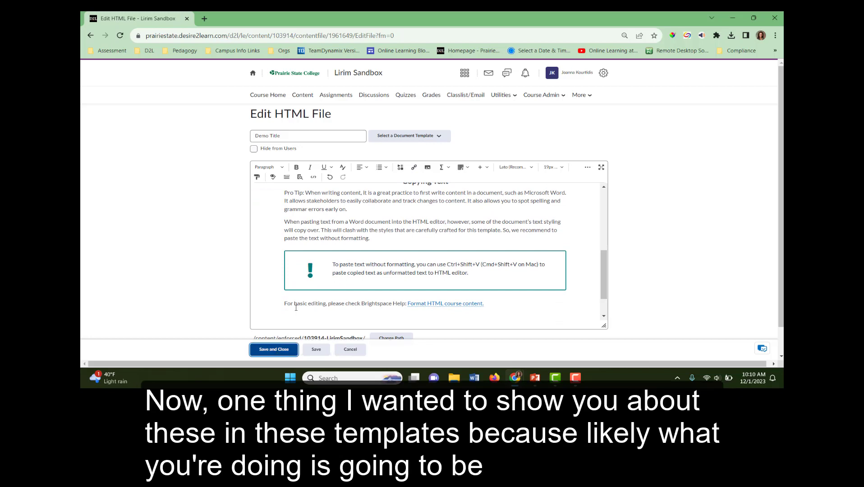
Save and close the Demo Title page and return to the Template Demo module.
click(283, 350)
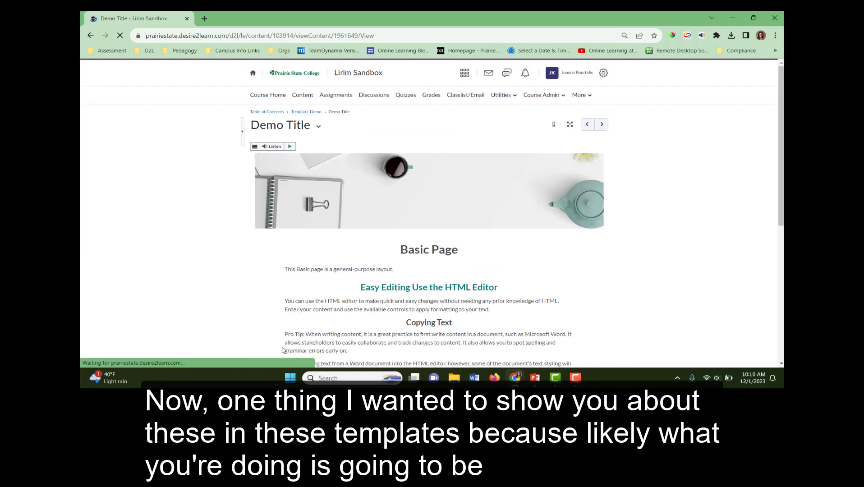
click(315, 113)
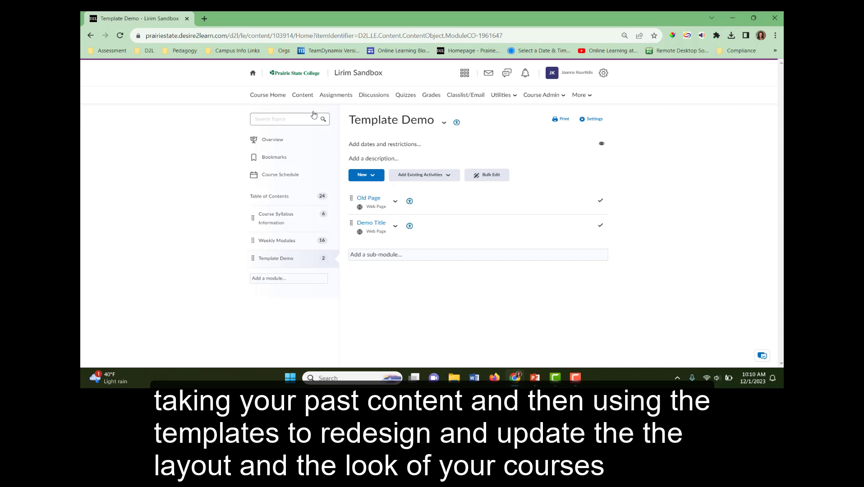
Try applying the T11D2L_tabs document template to the Old Page's HTML.
click(395, 203)
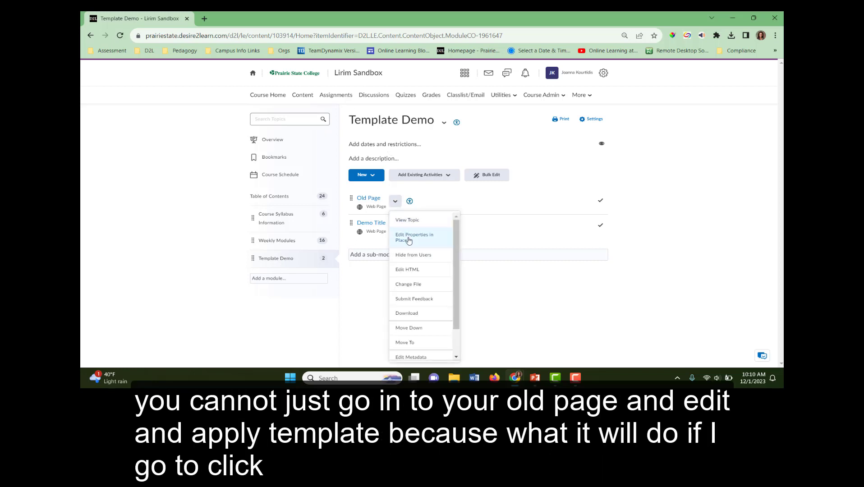
click(415, 270)
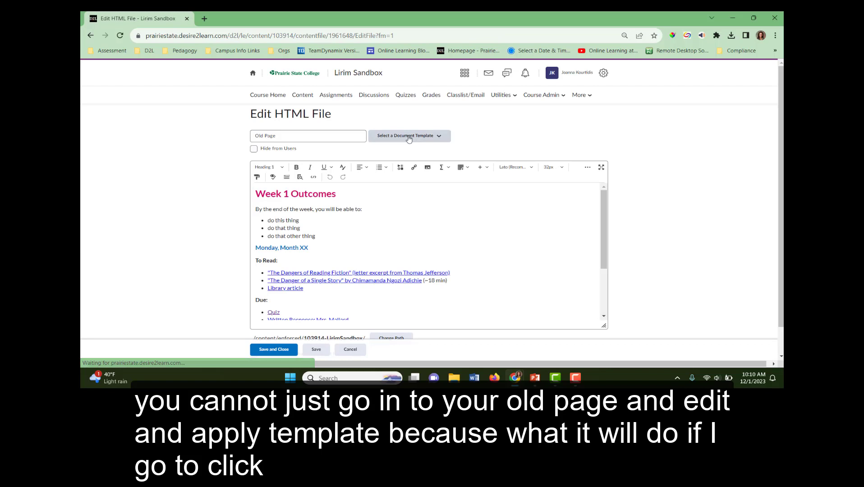
click(409, 137)
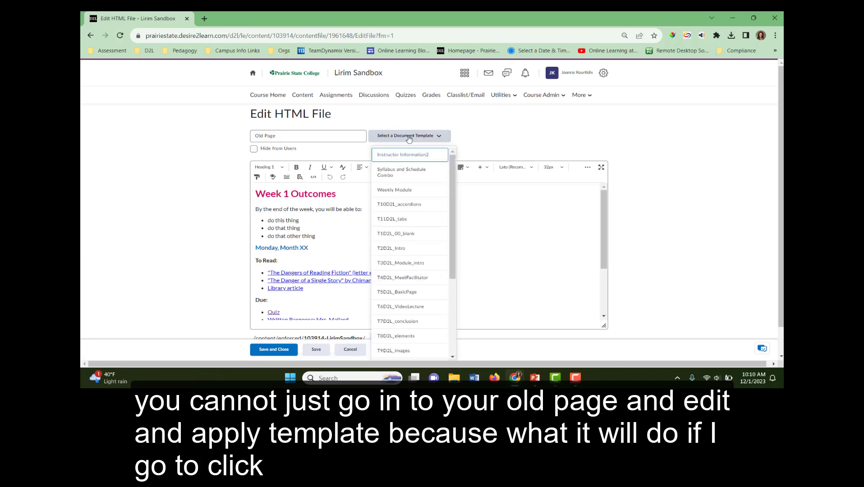
click(398, 221)
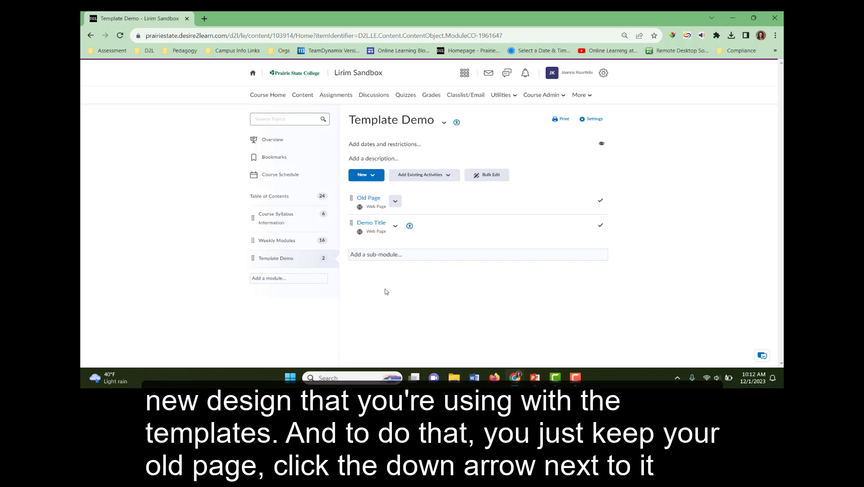
Hide the Old Page from users.
click(396, 201)
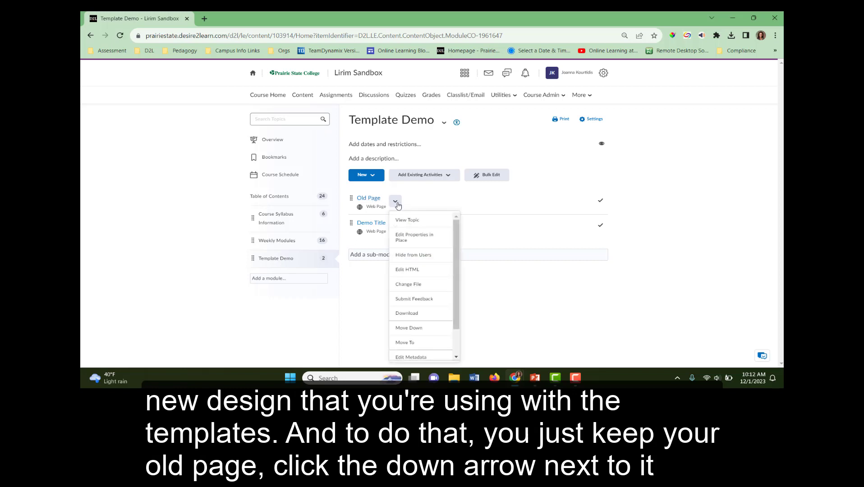
click(438, 256)
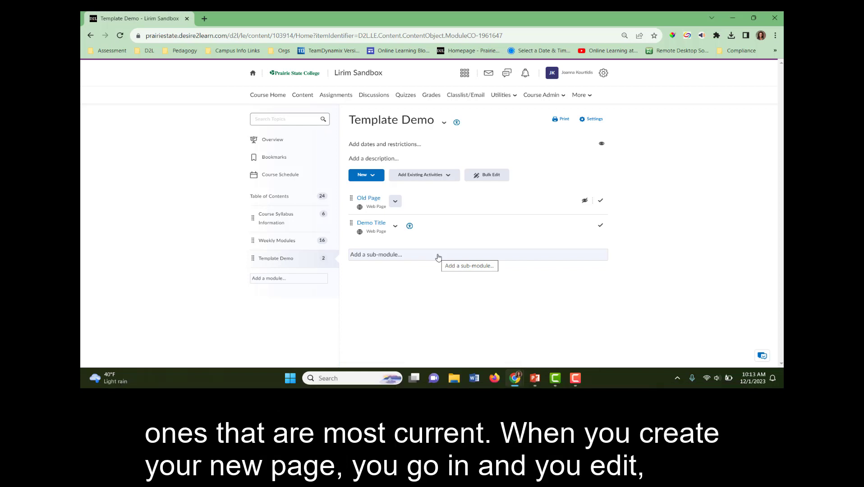
Open the Demo Title page's HTML editor alongside the Old Page editor in a second browser tab.
click(392, 231)
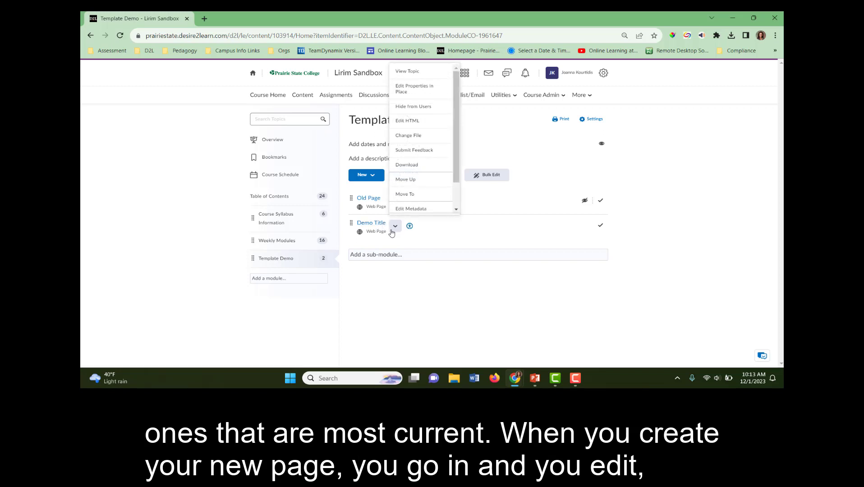
click(411, 121)
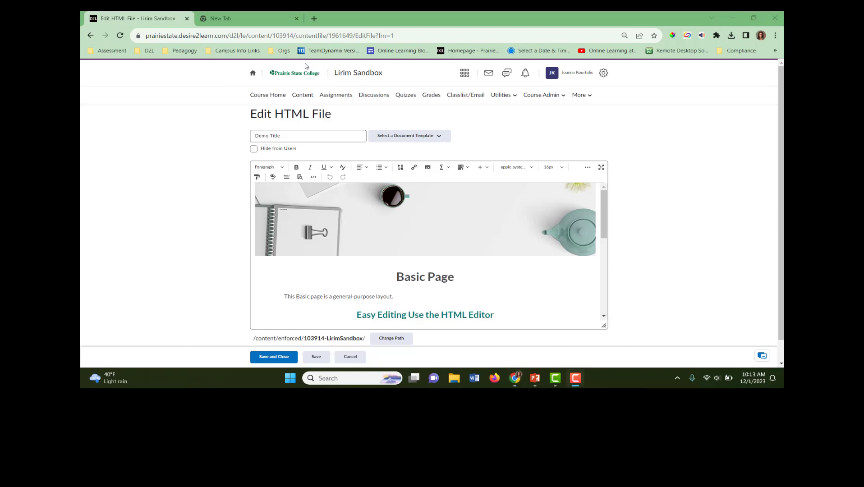
double_click(305, 66)
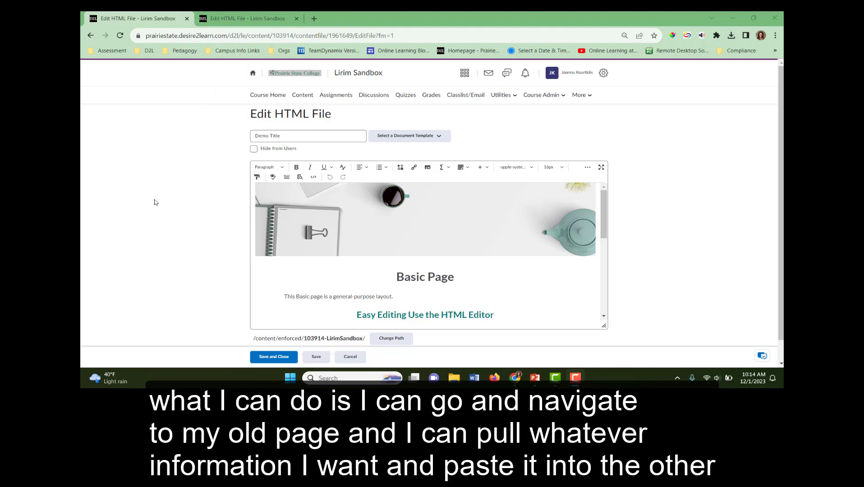
click(246, 18)
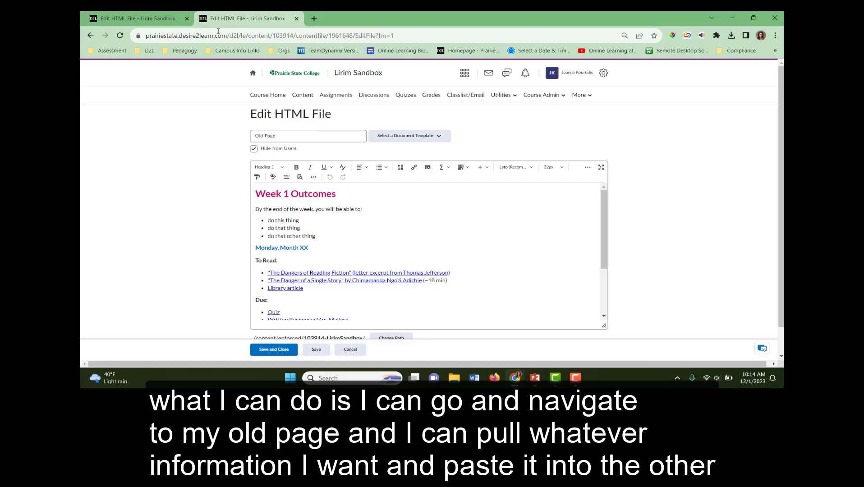
click(163, 18)
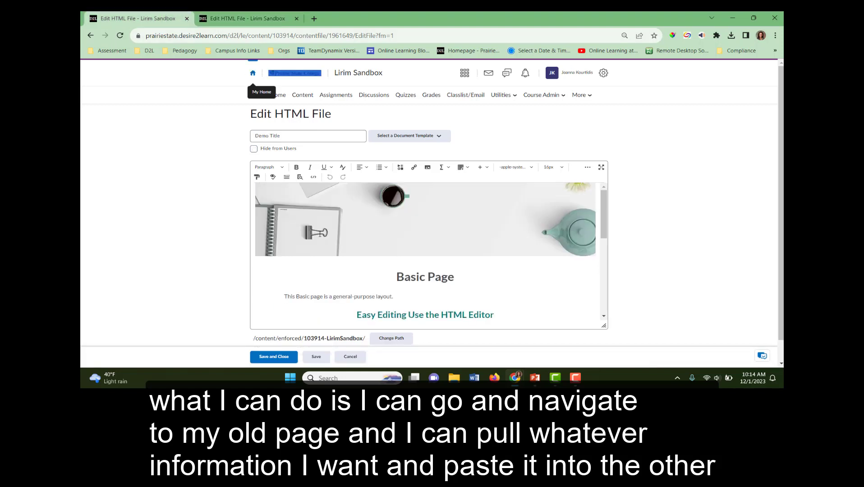
Replace the Demo Title page content with the Weekly Module document template.
click(409, 140)
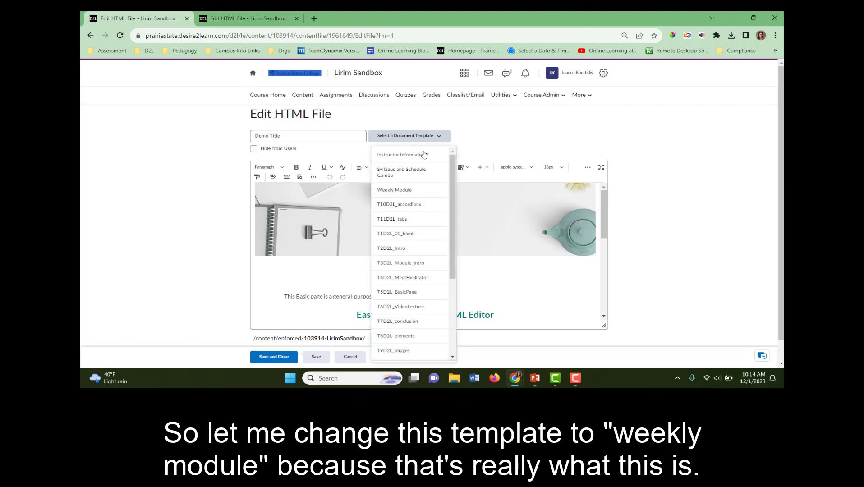
mouse_move(453, 184)
mouse_down()
mouse_move(443, 311)
mouse_move(453, 177)
mouse_up()
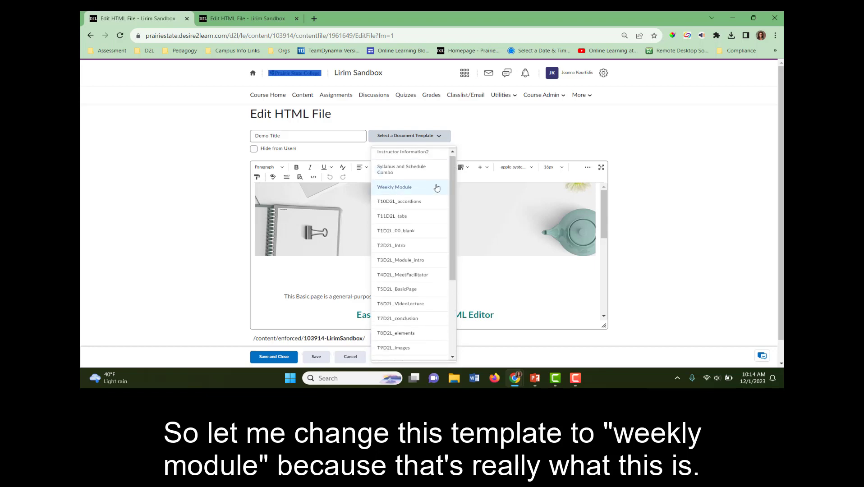
click(434, 187)
click(370, 119)
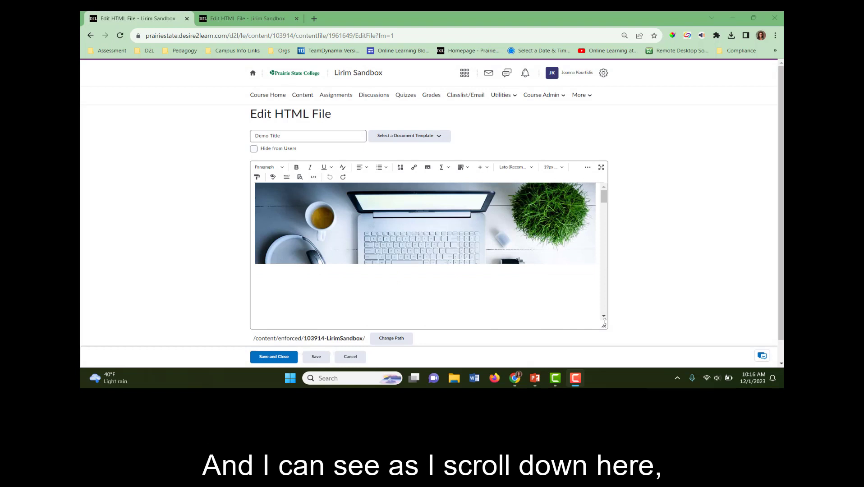
Scroll through the Weekly Module template's introduction and weekly objectives.
click(604, 317)
scroll(604, 319, down, 5)
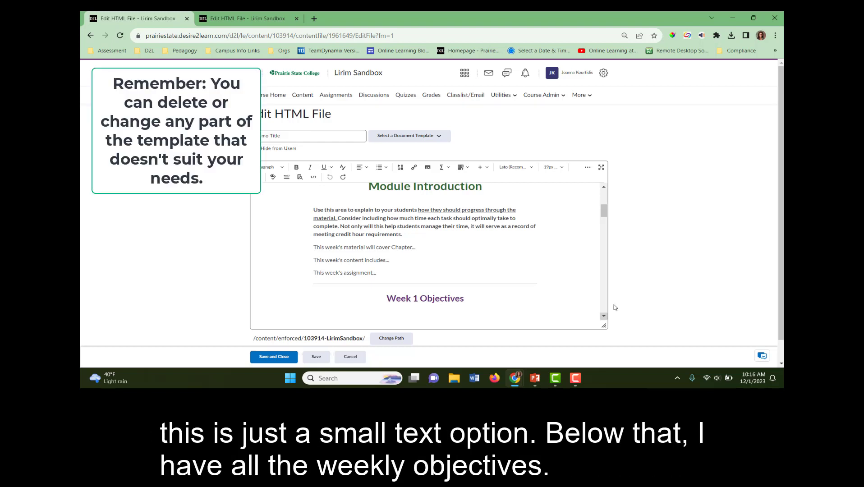
click(604, 316)
click(603, 317)
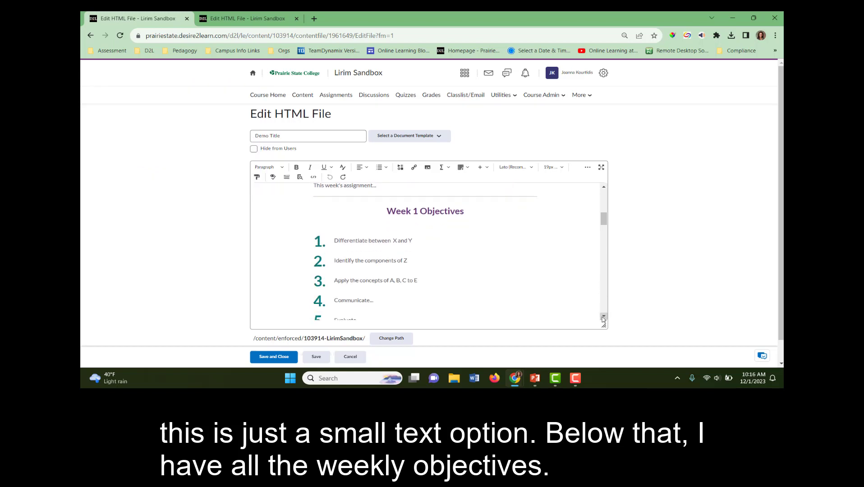
click(604, 318)
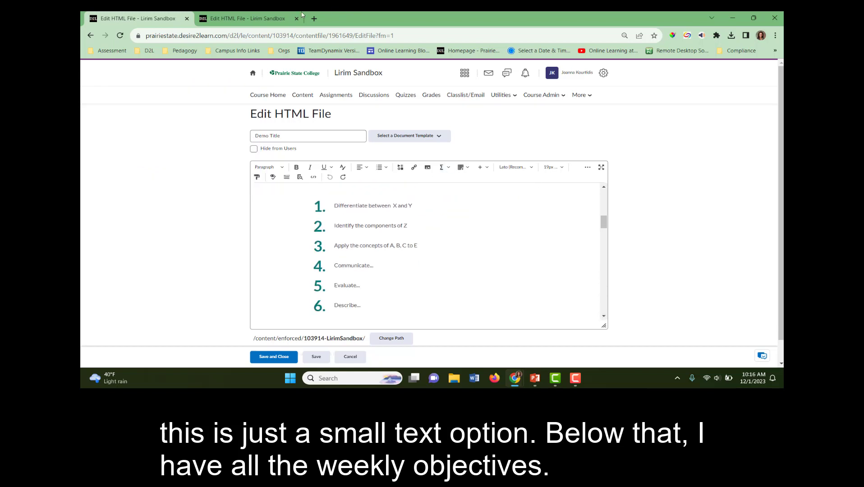
Compare the Old Page outcomes with the template's objectives, selecting objectives 3 through 6.
click(248, 17)
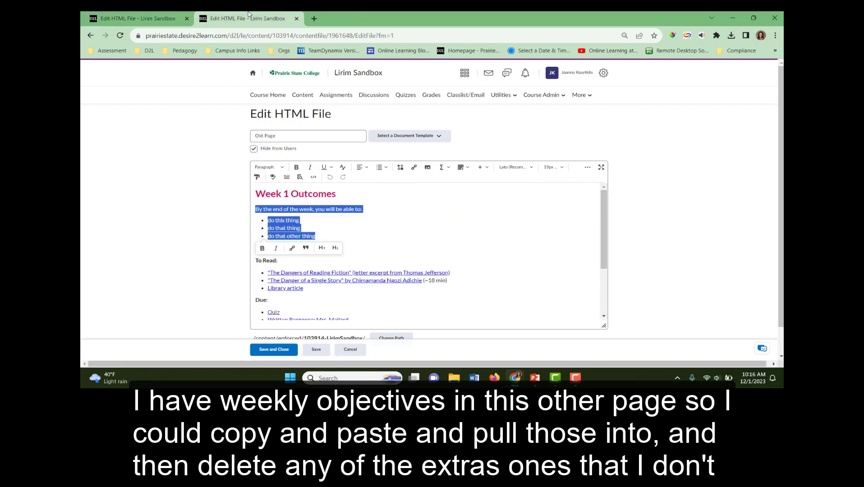
click(319, 218)
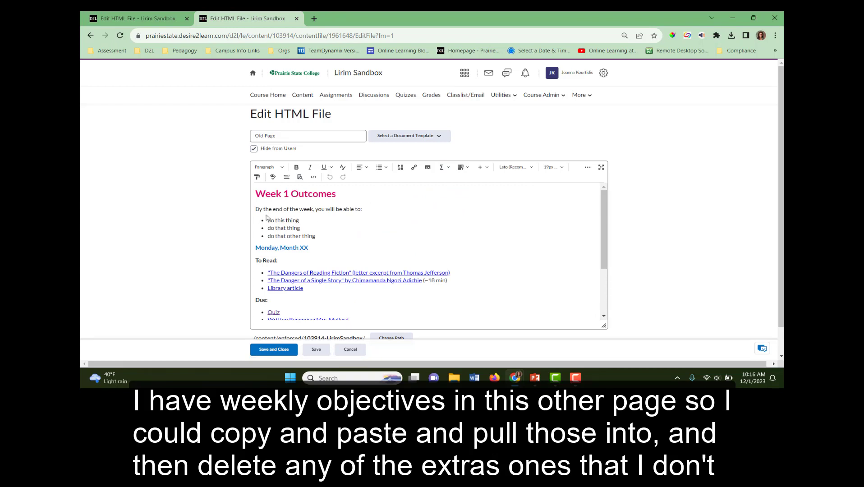
click(161, 18)
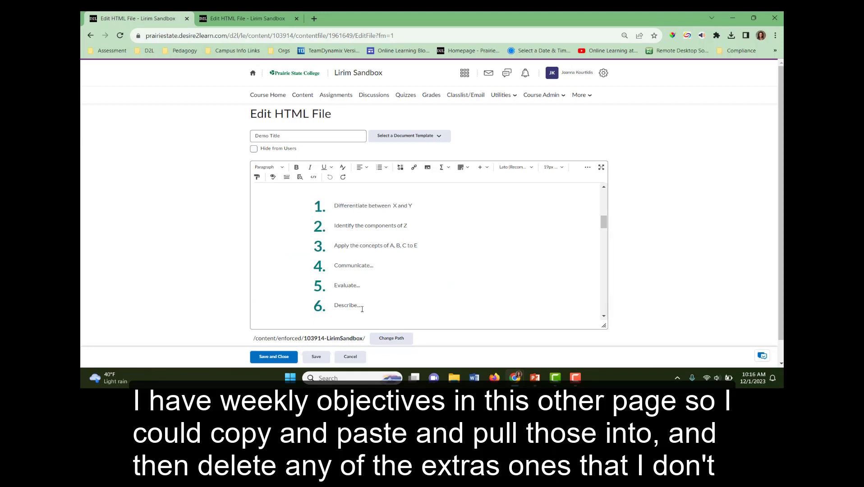
drag(361, 307, 326, 244)
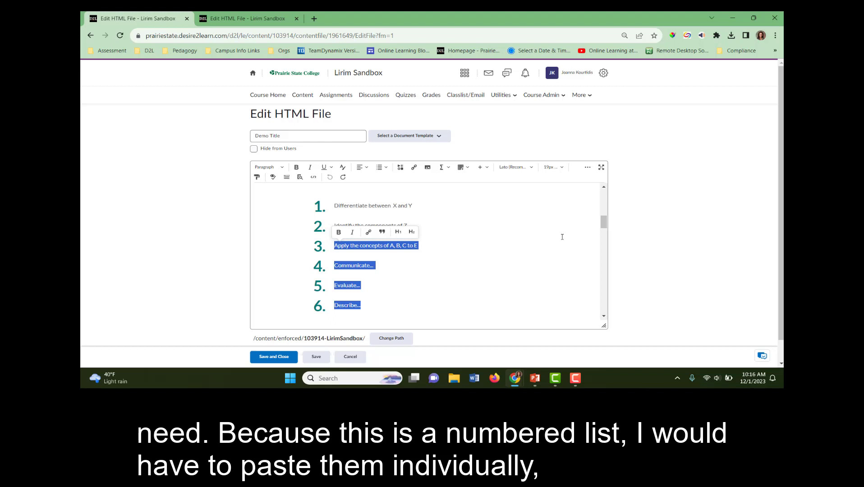
Scroll through the template's Weekly Content tabs, Reminders for the Week and Next Steps sections.
drag(604, 222, 611, 239)
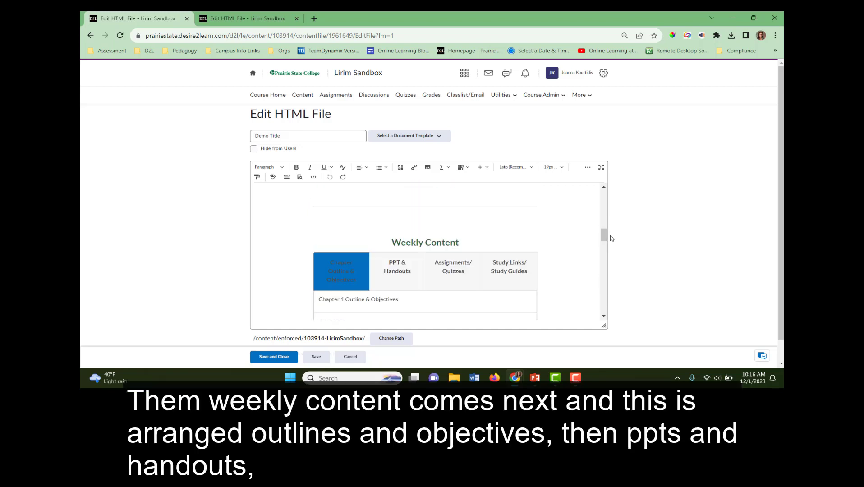
drag(606, 240, 610, 245)
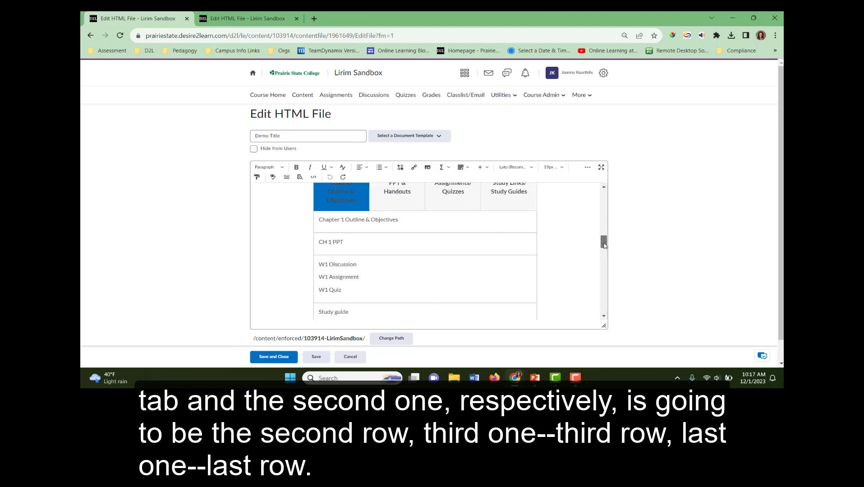
drag(605, 245, 604, 289)
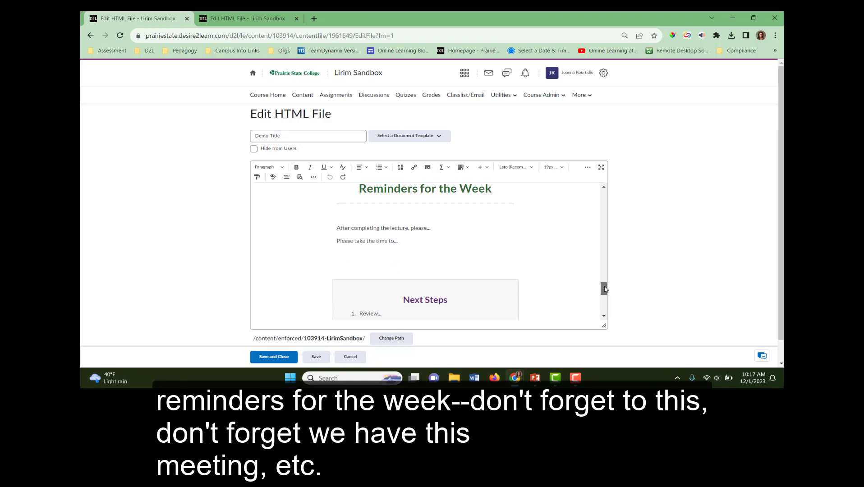
drag(605, 289, 606, 296)
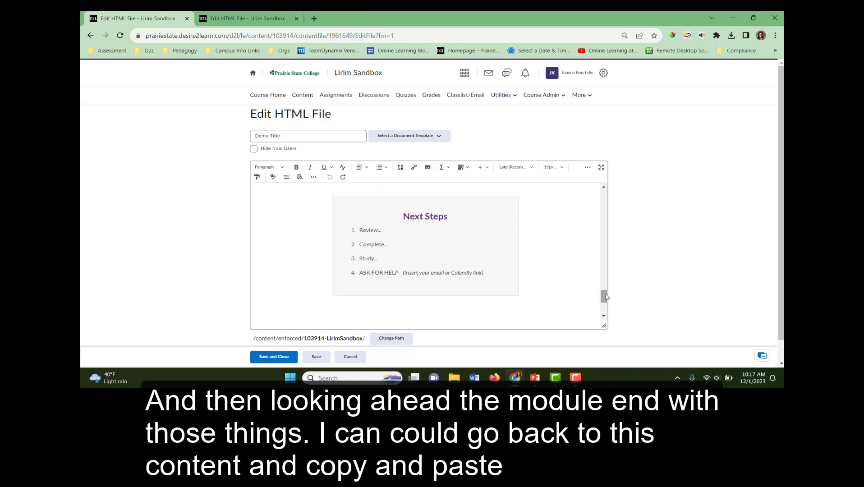
Copy the Old Page's reading links and paste them over CH 1 PPT in the PPT & Handouts tab.
click(246, 18)
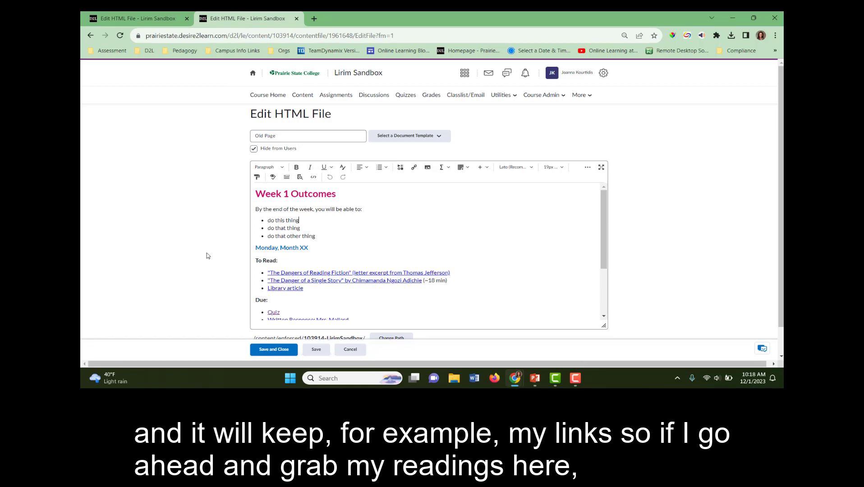
drag(305, 289, 266, 272)
key(ctrl+c)
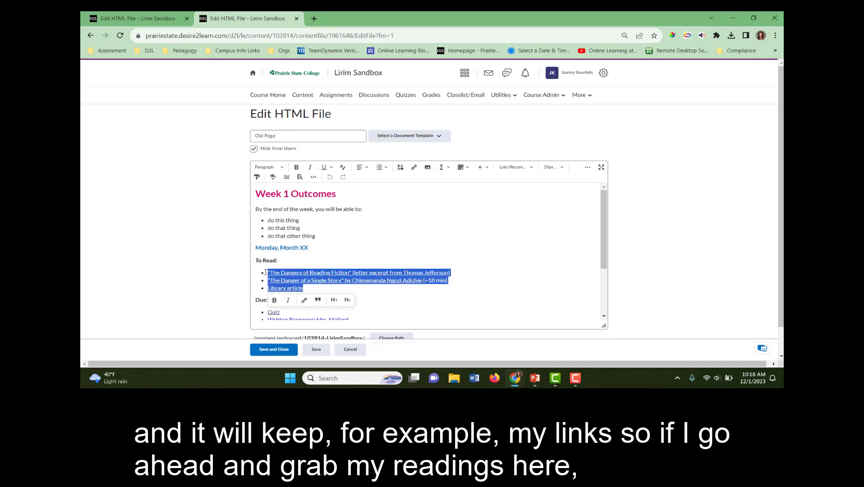
click(167, 18)
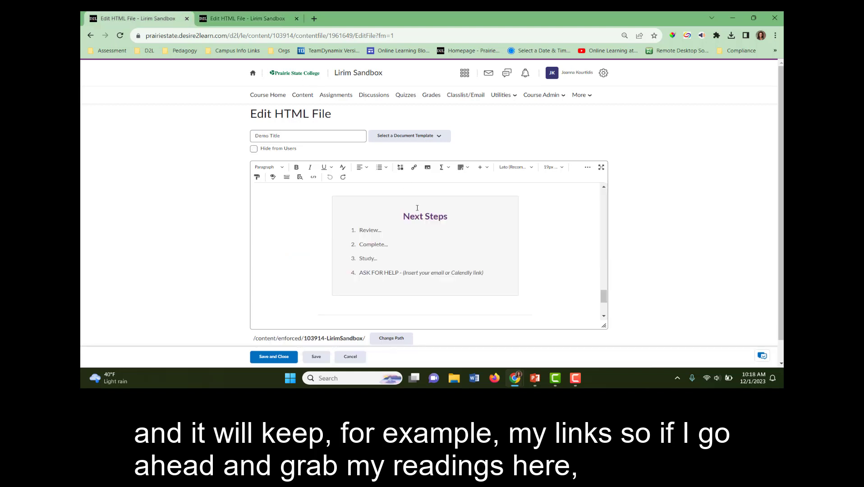
drag(604, 297, 604, 240)
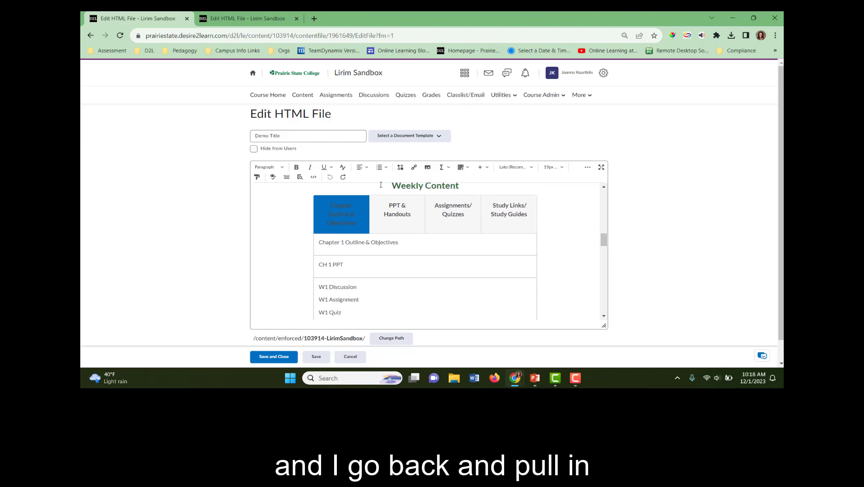
click(385, 215)
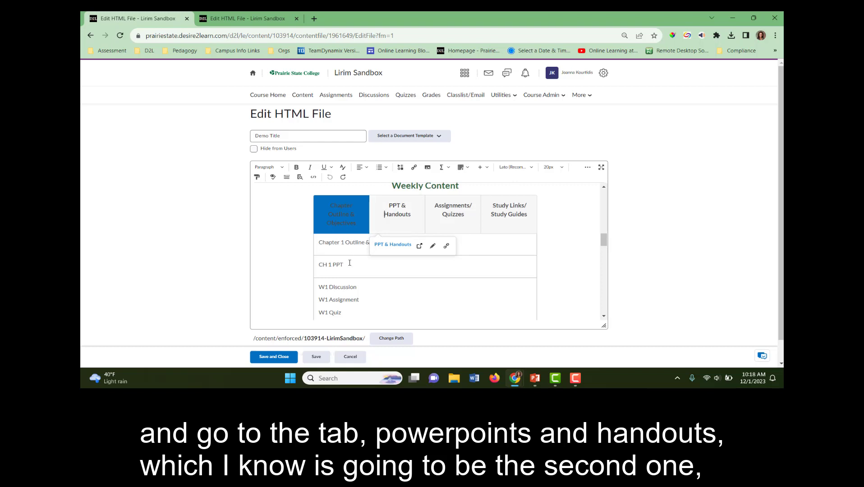
drag(350, 264, 314, 261)
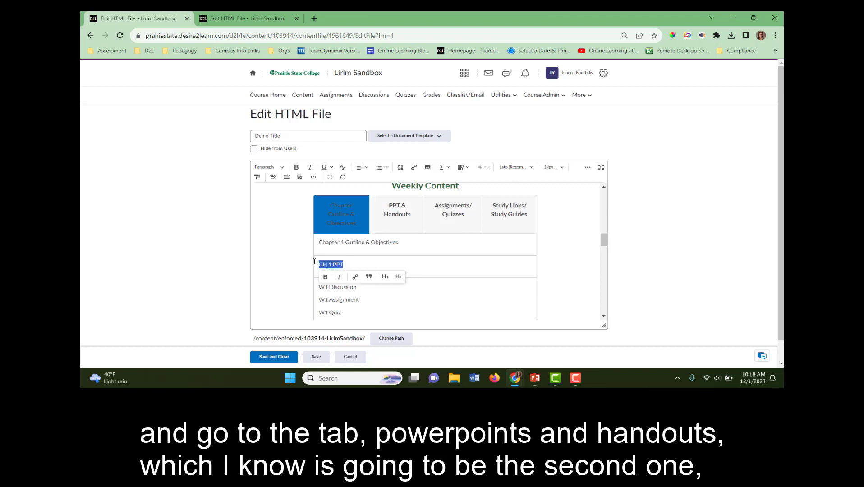
key(ctrl+v)
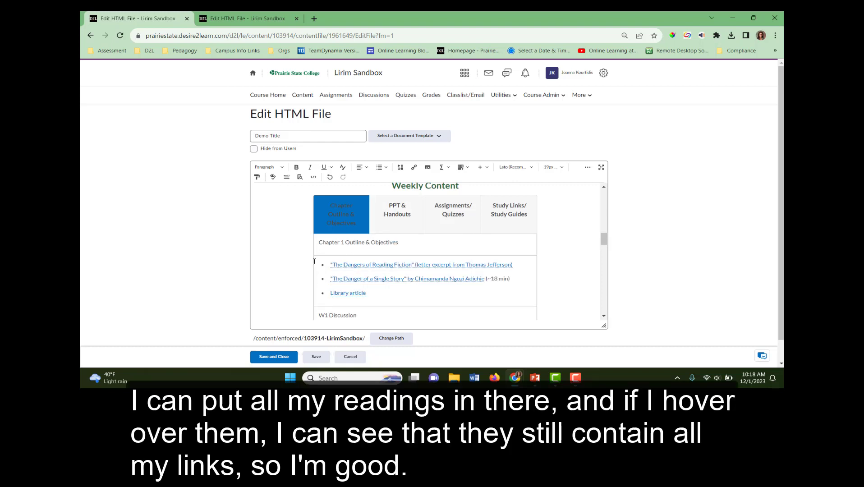
click(352, 293)
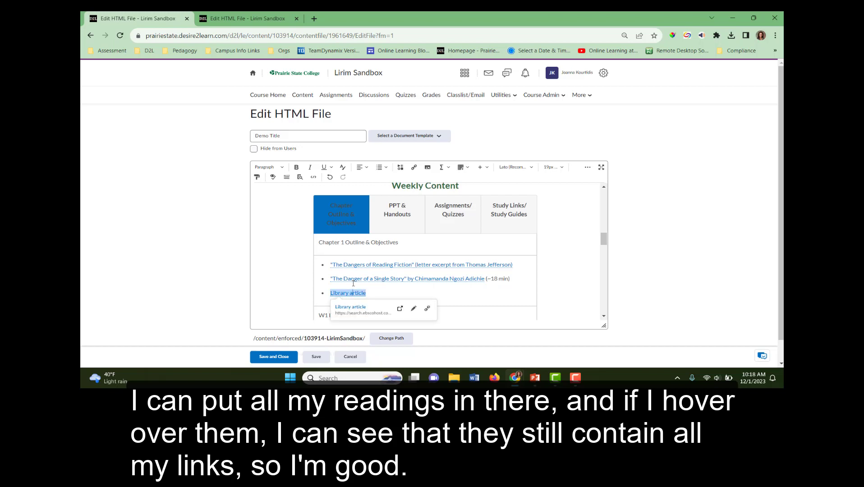
Check the pasted reading links in the editor, then save and close the page.
click(356, 278)
click(361, 263)
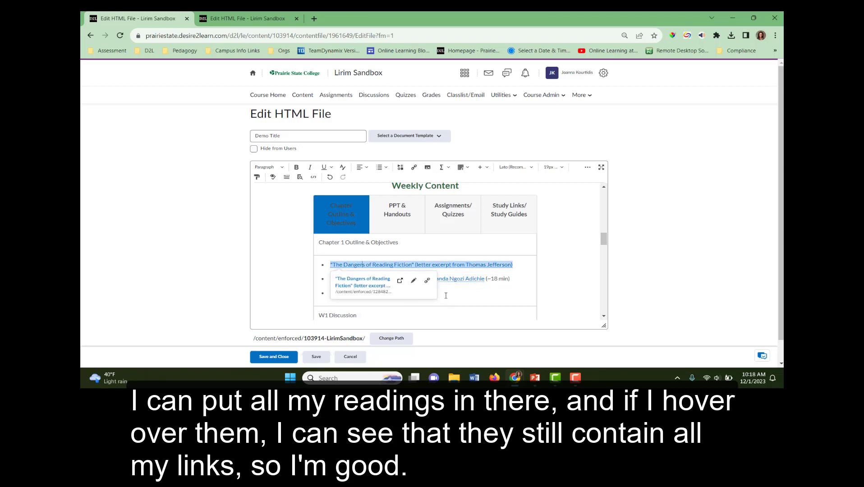
click(473, 301)
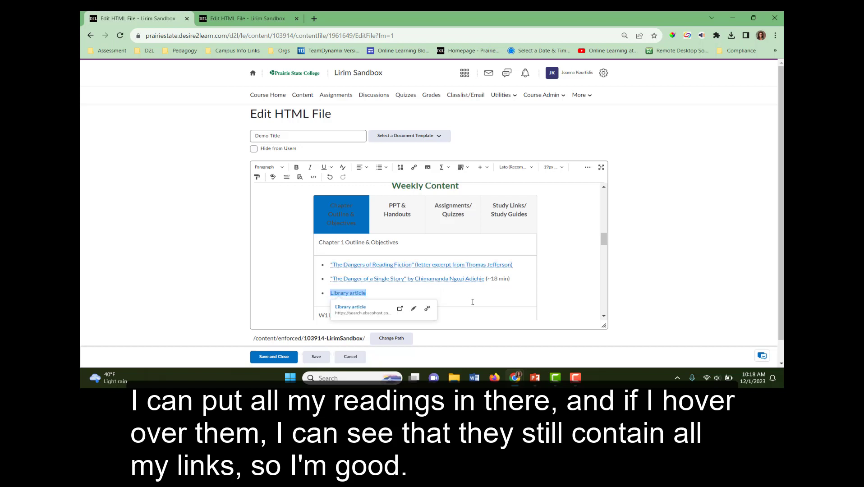
click(265, 361)
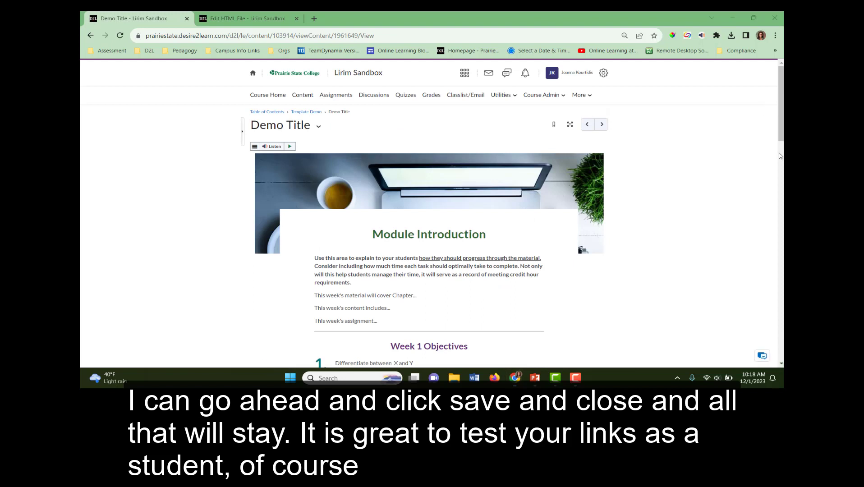
Test the Library article link in the saved page's PPT & Handouts tab, then close the article's browser tab.
scroll(777, 185, down, 3)
scroll(776, 186, down, 5)
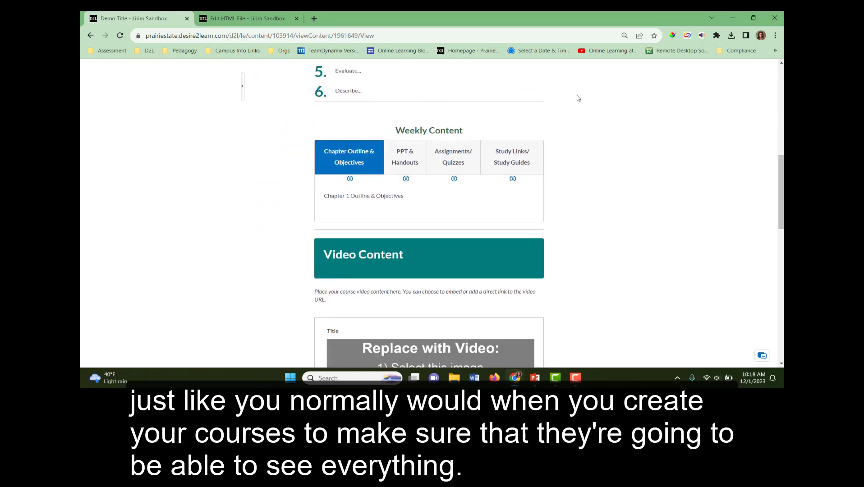
click(405, 158)
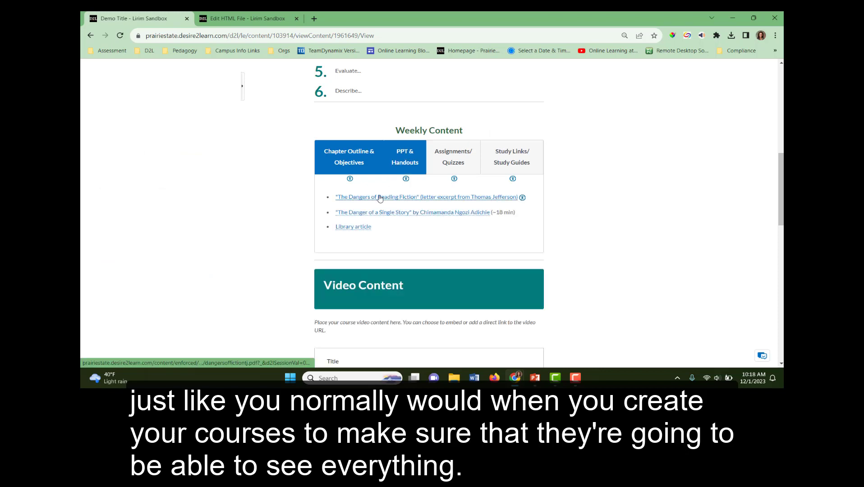
click(357, 227)
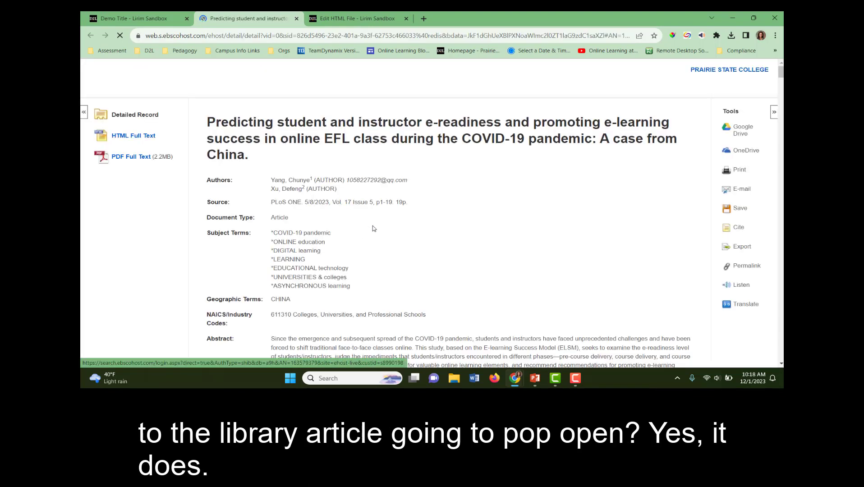
click(148, 17)
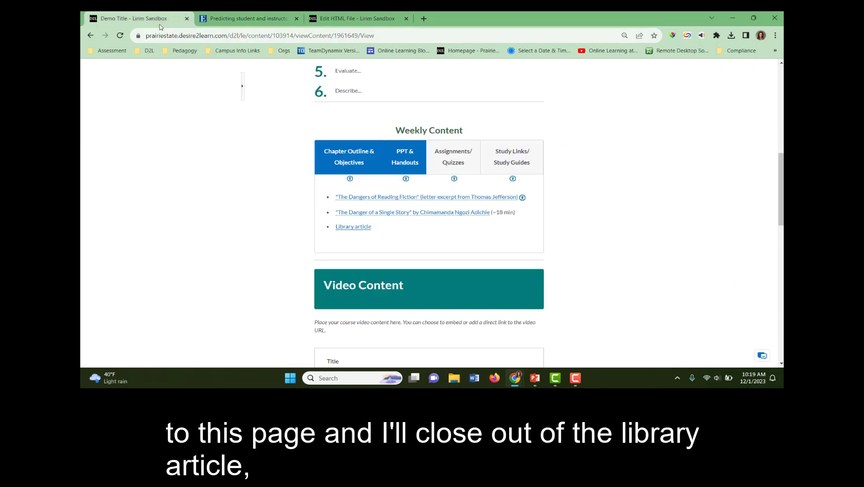
click(296, 18)
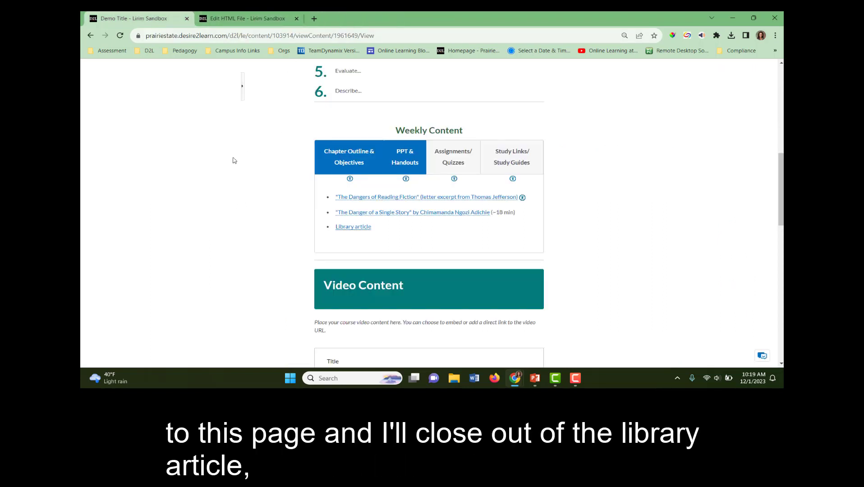
Return to the Template Demo module, create a new file, and open the document template list.
click(779, 112)
click(783, 84)
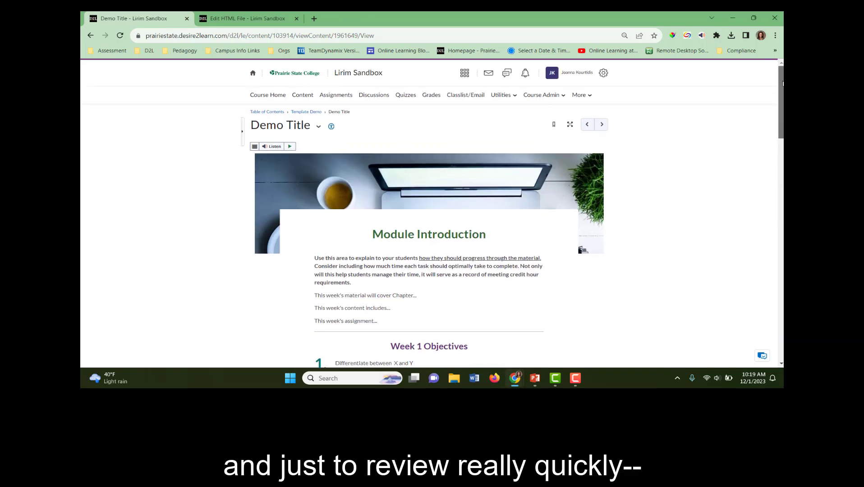
click(303, 113)
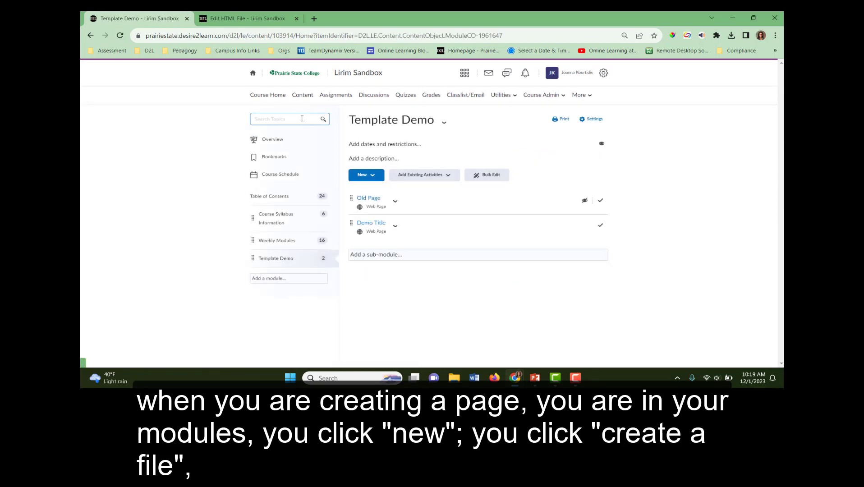
click(380, 177)
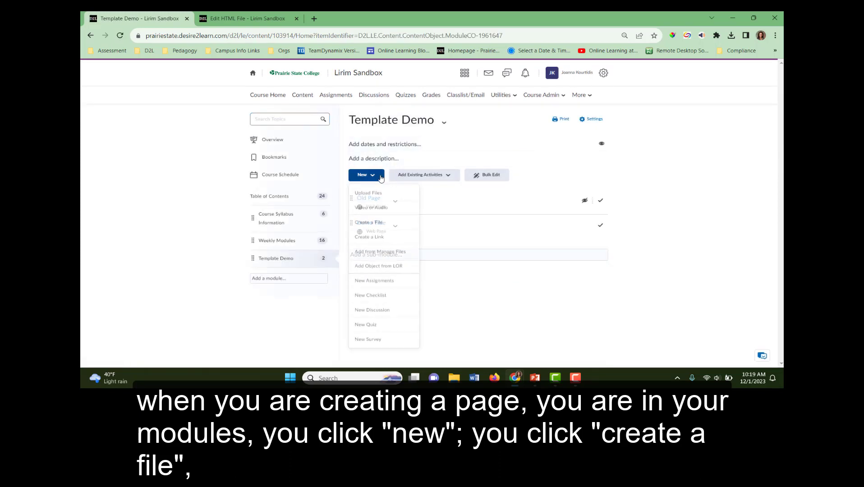
click(367, 224)
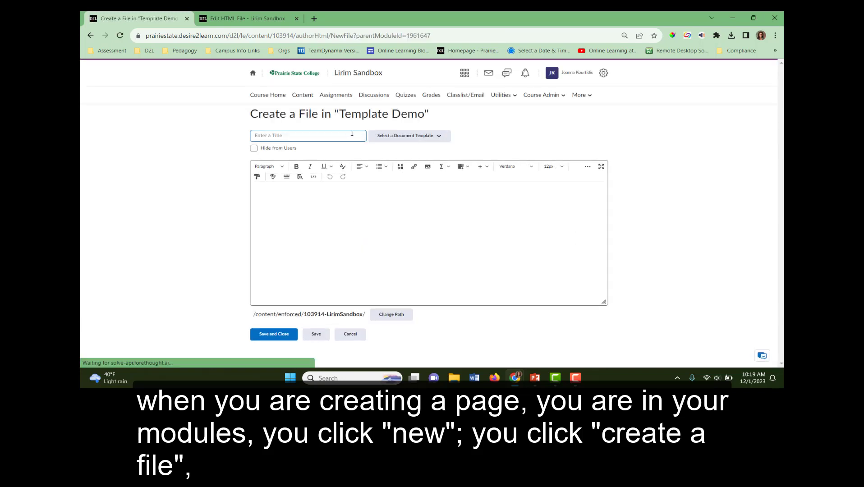
click(395, 138)
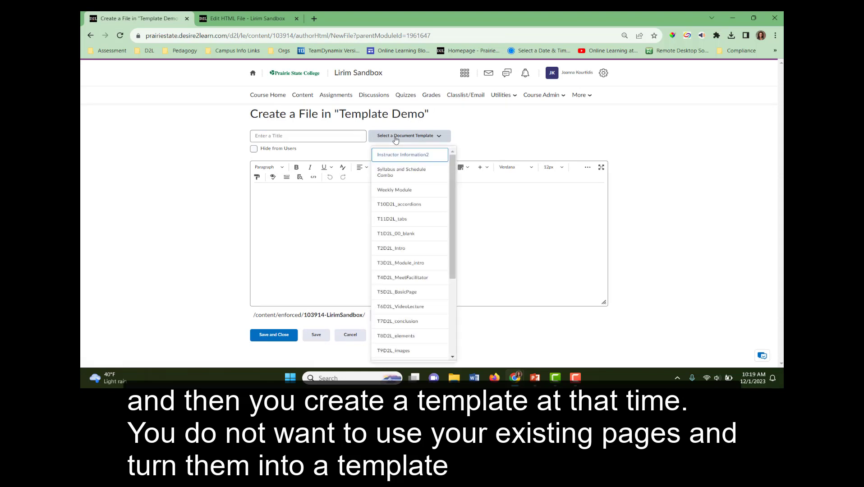